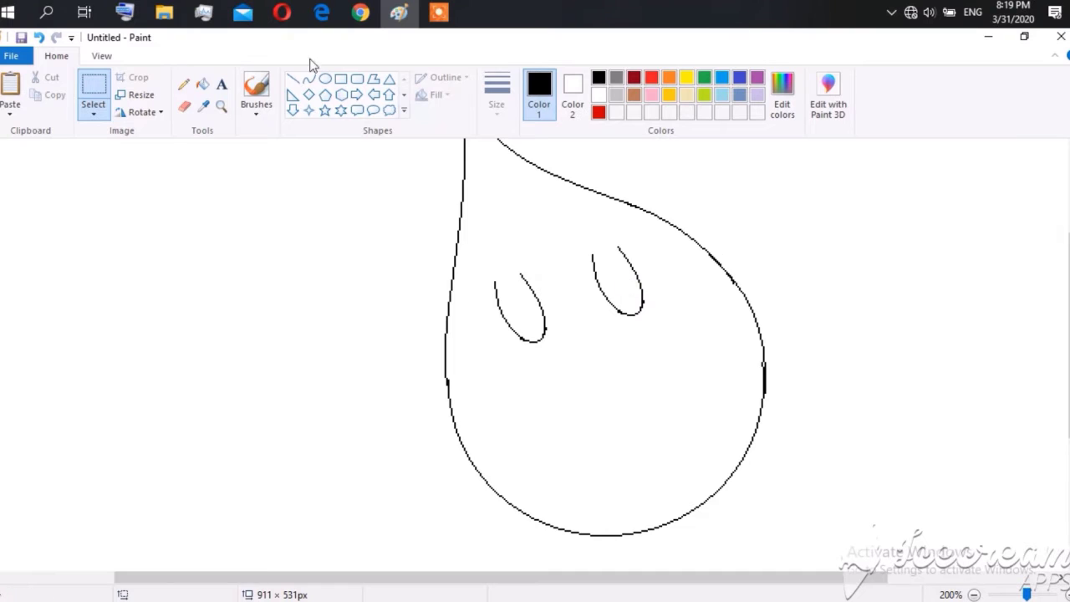
Draw a curved smile about 109 px wide below the droplet's eyes with the Curve tool.
{"action": "left_click", "coordinate": [309, 78]}
{"action": "left_click_drag", "start_coordinate": [429, 375], "coordinate": [609, 380]}
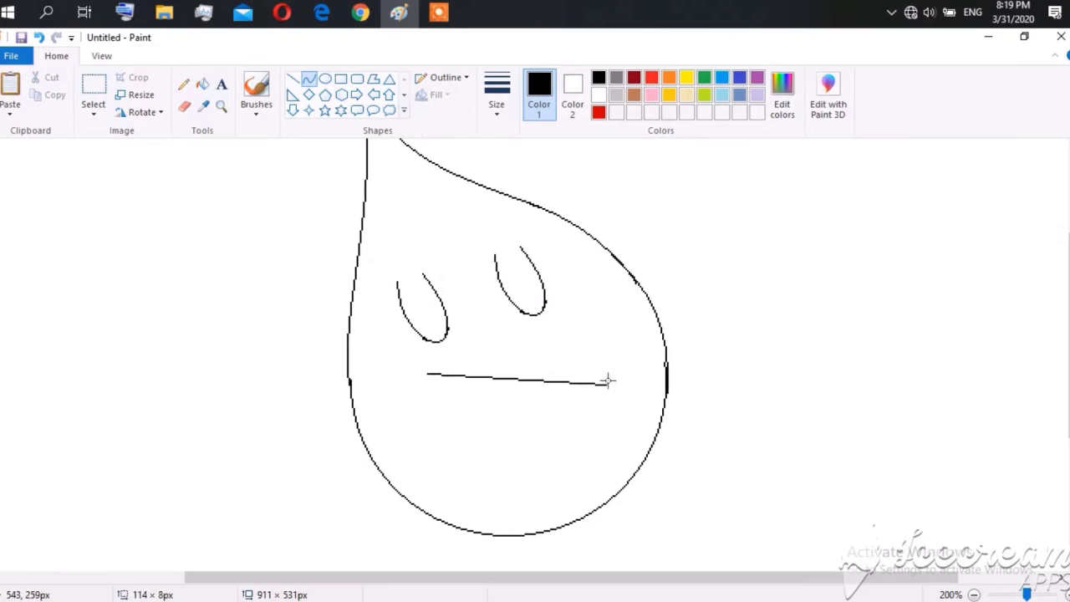
{"action": "mouse_move", "coordinate": [519, 378]}
{"action": "left_mouse_down"}
{"action": "mouse_move", "coordinate": [545, 430]}
{"action": "mouse_move", "coordinate": [574, 387]}
{"action": "left_mouse_up"}
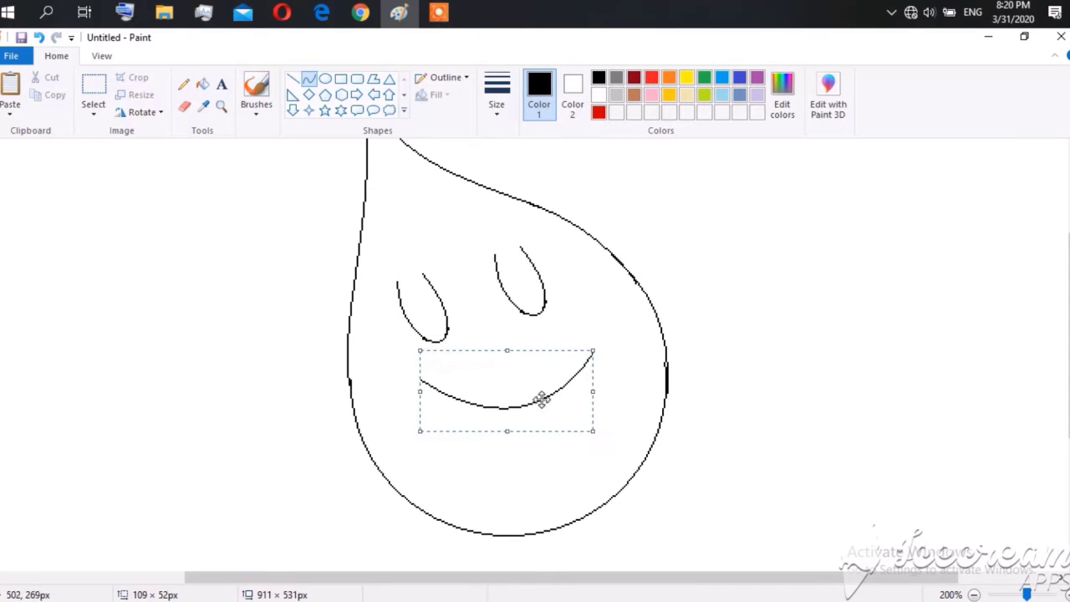
Draw short curved cheek and crease lines at both ends of the smile.
{"action": "left_click_drag", "start_coordinate": [403, 349], "coordinate": [449, 370]}
{"action": "left_click_drag", "start_coordinate": [428, 371], "coordinate": [430, 384]}
{"action": "key", "text": "ctrl+z"}
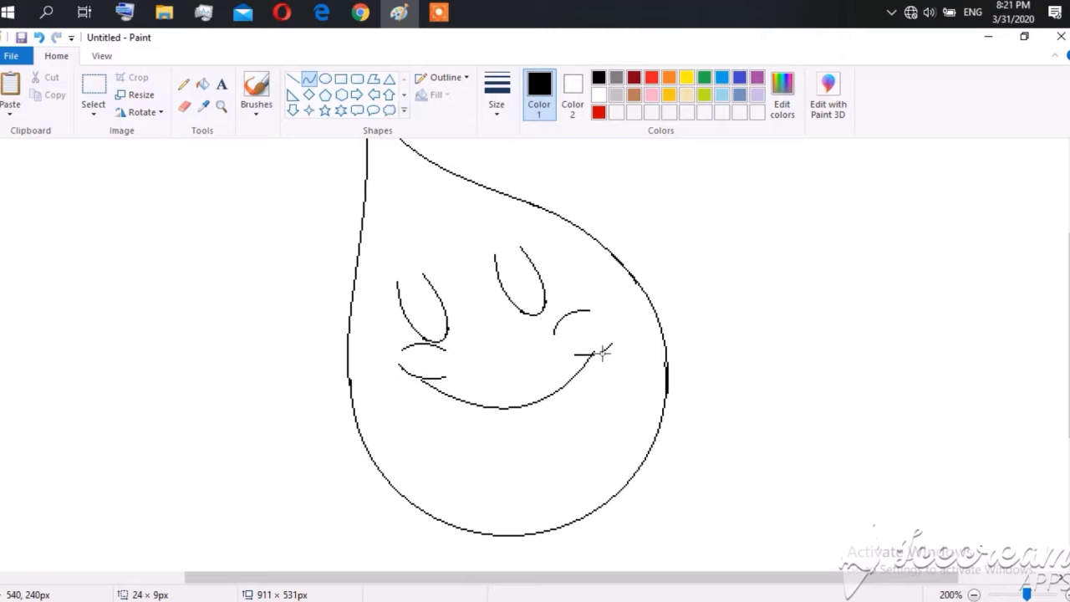
{"action": "left_click_drag", "start_coordinate": [604, 353], "coordinate": [609, 342]}
Draw a short chin curve beneath the smile and a second curve joining the ends of the mouth.
{"action": "left_click_drag", "start_coordinate": [496, 428], "coordinate": [548, 422]}
{"action": "left_click_drag", "start_coordinate": [521, 424], "coordinate": [520, 435]}
{"action": "left_click_drag", "start_coordinate": [422, 378], "coordinate": [592, 353]}
{"action": "left_click_drag", "start_coordinate": [506, 367], "coordinate": [532, 417]}
Draw curved double-line eyebrows above both eyes and inner curves along the eyes' lower edges.
{"action": "left_click_drag", "start_coordinate": [382, 259], "coordinate": [409, 239]}
{"action": "left_click_drag", "start_coordinate": [395, 247], "coordinate": [390, 233]}
{"action": "left_click_drag", "start_coordinate": [466, 223], "coordinate": [509, 223]}
{"action": "left_click_drag", "start_coordinate": [488, 222], "coordinate": [486, 215]}
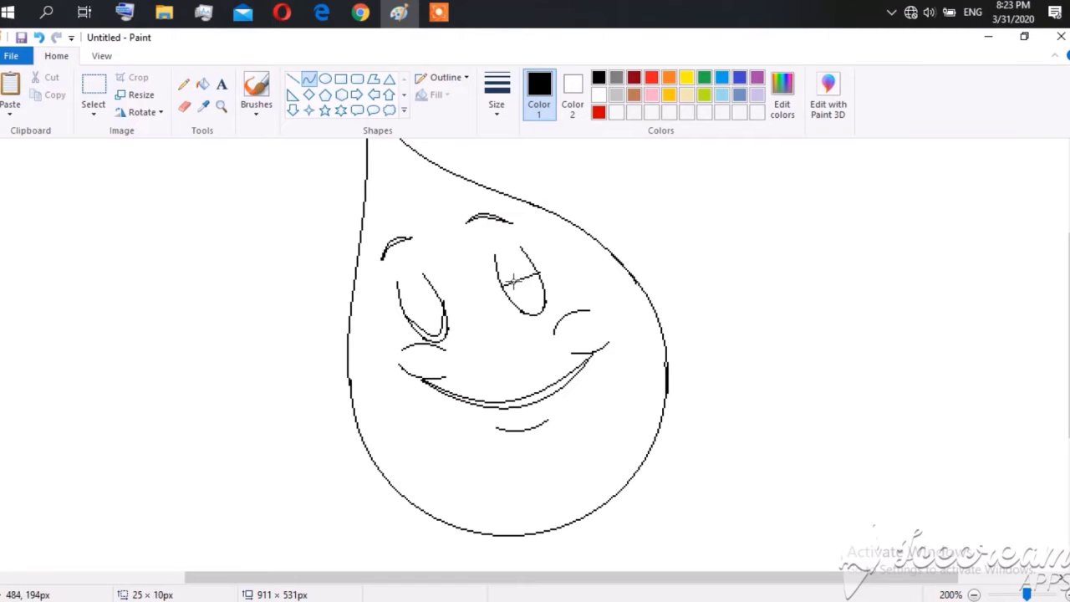
Draw a raised arm and hand with three fingers and a thumb on the droplet's right side.
{"action": "scroll", "coordinate": [896, 460], "scroll_direction": "down", "scroll_amount": 1}
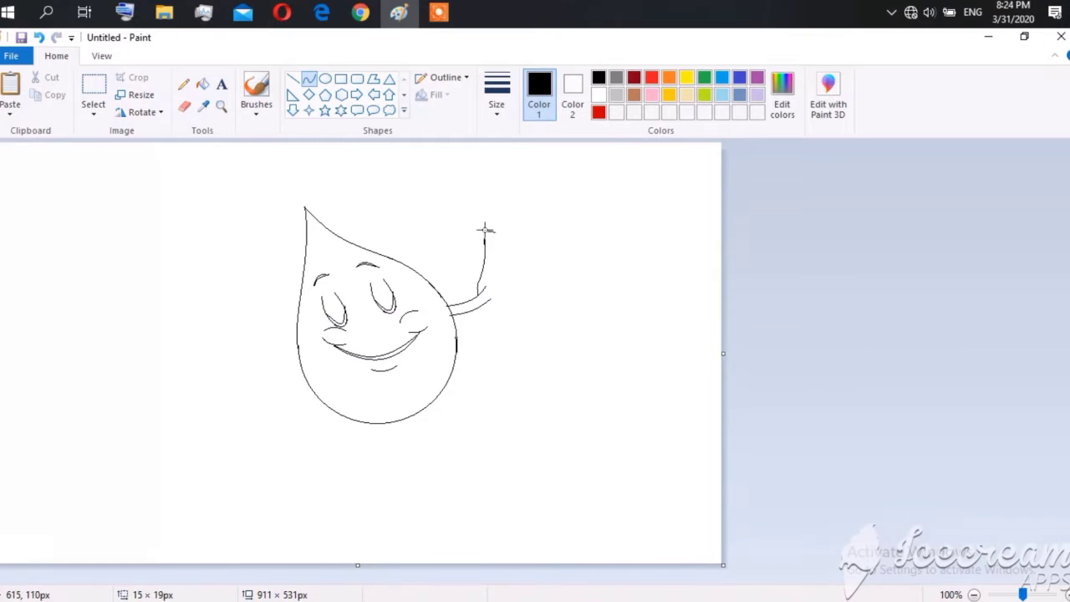
{"action": "left_click_drag", "start_coordinate": [485, 229], "coordinate": [492, 231]}
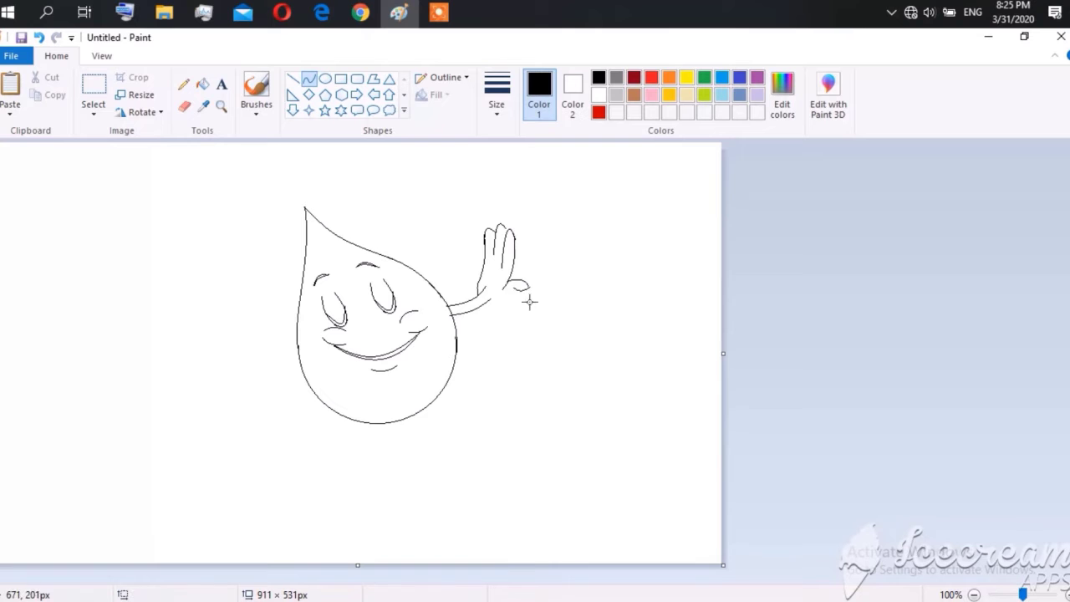
Try to reuse a copy of the raised right arm and hand for the droplet's left side.
{"action": "left_click", "coordinate": [93, 92]}
{"action": "mouse_move", "coordinate": [444, 294]}
{"action": "left_mouse_down"}
{"action": "mouse_move", "coordinate": [540, 284]}
{"action": "mouse_move", "coordinate": [445, 294]}
{"action": "left_mouse_up"}
{"action": "key", "text": "ctrl+c"}
{"action": "key", "text": "ctrl+v"}
{"action": "right_click", "coordinate": [60, 149]}
{"action": "left_click", "coordinate": [201, 403]}
{"action": "left_click_drag", "start_coordinate": [46, 235], "coordinate": [244, 329]}
{"action": "key", "text": "ctrl+z"}
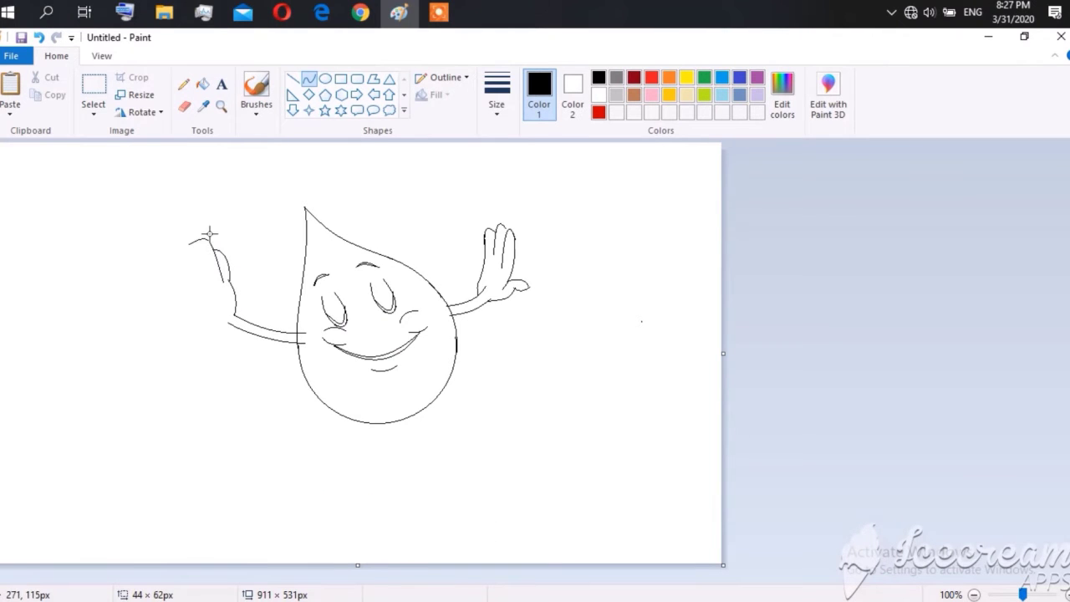
Draw the left arm and its raised hand with curved fingers, palm and thumb.
{"action": "left_click_drag", "start_coordinate": [193, 243], "coordinate": [206, 280]}
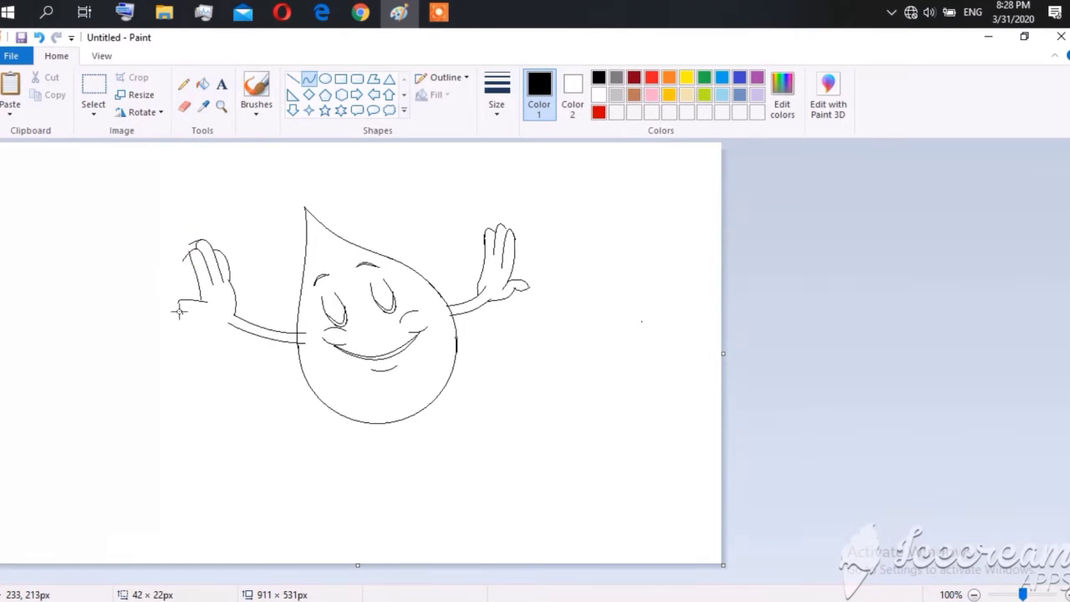
{"action": "left_click_drag", "start_coordinate": [215, 315], "coordinate": [236, 359]}
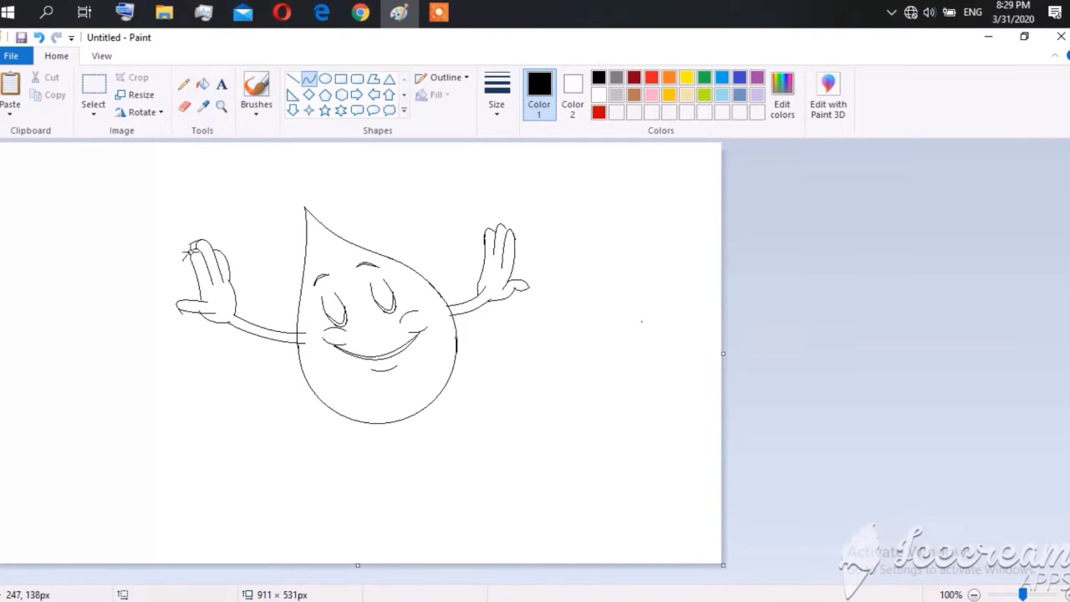
{"action": "key", "text": "ctrl+z"}
{"action": "left_click", "coordinate": [309, 78]}
{"action": "mouse_move", "coordinate": [191, 247]}
{"action": "left_mouse_down"}
{"action": "mouse_move", "coordinate": [201, 303]}
{"action": "mouse_move", "coordinate": [202, 267]}
{"action": "left_mouse_up"}
Draw two bent legs with oval feet below the droplet's body.
{"action": "left_click_drag", "start_coordinate": [366, 485], "coordinate": [352, 418]}
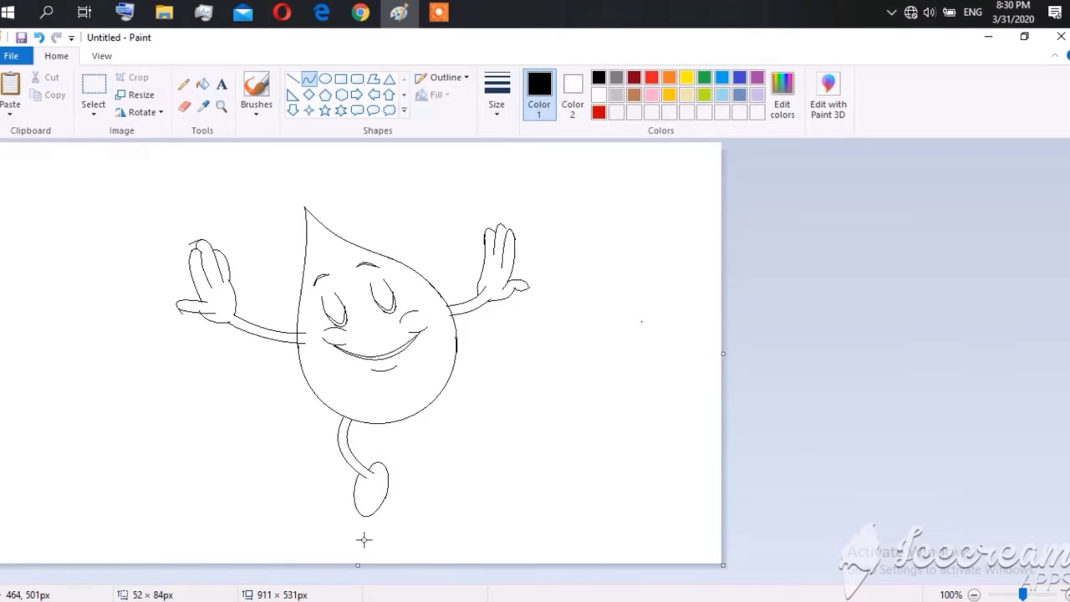
{"action": "mouse_move", "coordinate": [440, 391]}
{"action": "left_mouse_down"}
{"action": "mouse_move", "coordinate": [468, 410]}
{"action": "mouse_move", "coordinate": [440, 401]}
{"action": "left_mouse_up"}
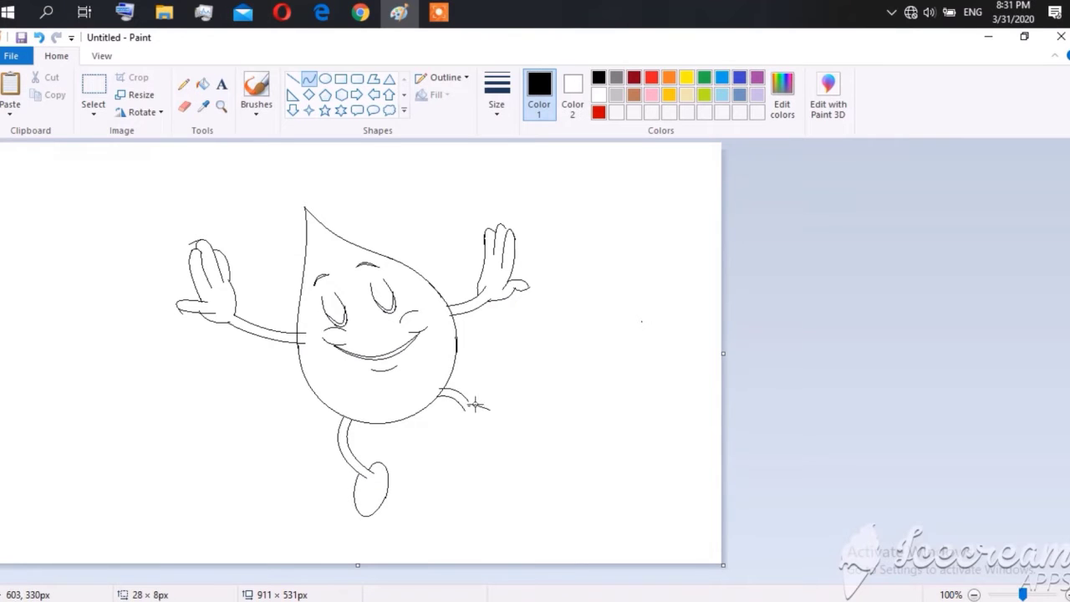
Erase the stray line ends around the left hand's fingertips and thumb.
{"action": "scroll", "coordinate": [532, 468], "scroll_direction": "up", "scroll_amount": 1}
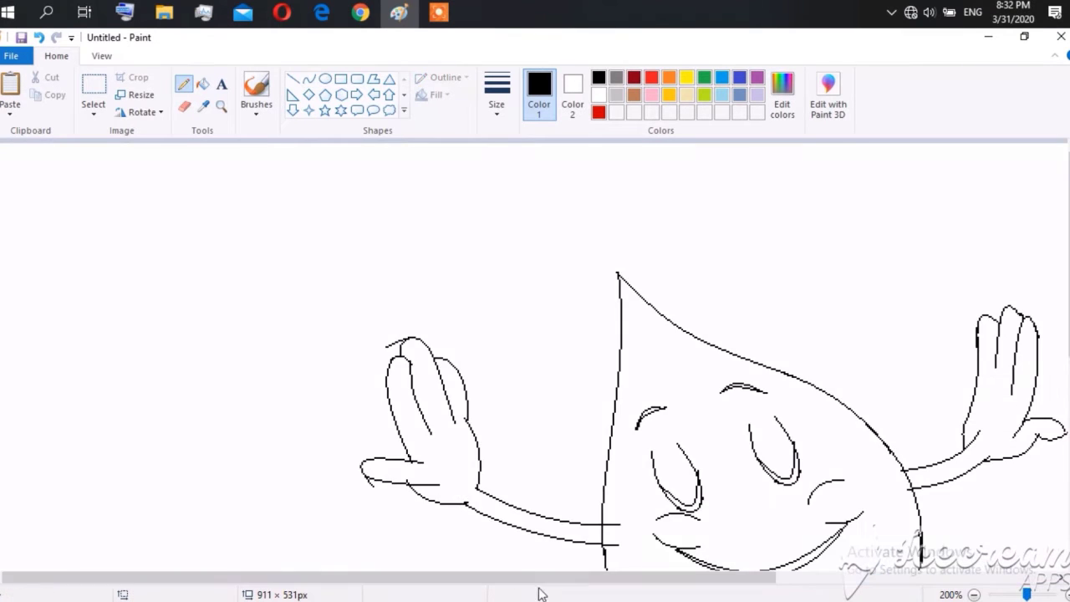
{"action": "left_click_drag", "start_coordinate": [542, 578], "coordinate": [731, 578]}
{"action": "mouse_move", "coordinate": [1067, 250]}
{"action": "left_mouse_down"}
{"action": "mouse_move", "coordinate": [1067, 426]}
{"action": "mouse_move", "coordinate": [1067, 304]}
{"action": "left_mouse_up"}
{"action": "left_click", "coordinate": [184, 107]}
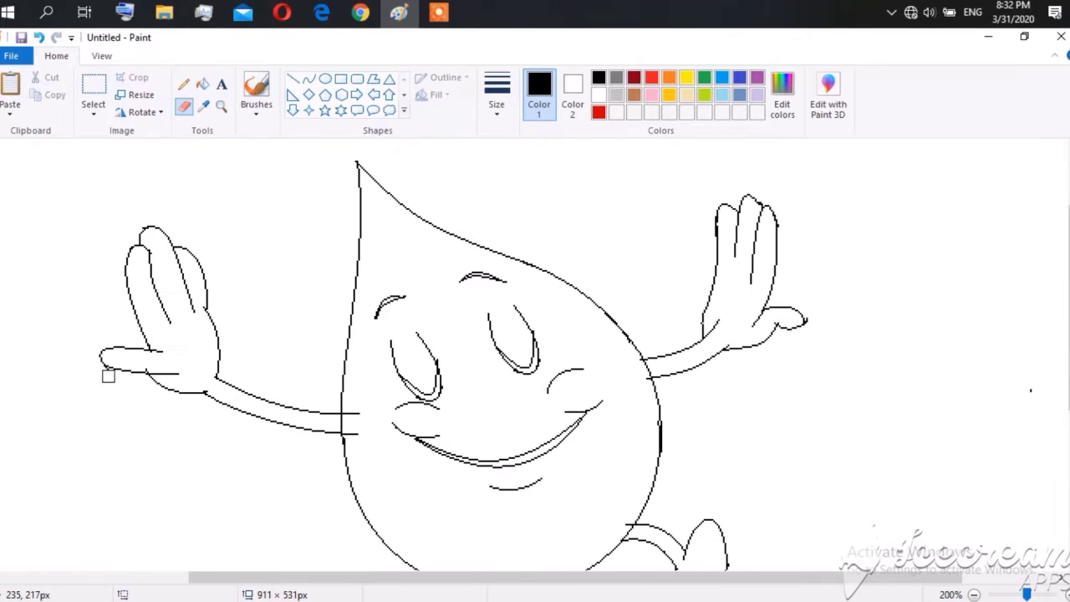
{"action": "scroll", "coordinate": [764, 357], "scroll_direction": "down", "scroll_amount": 3}
{"action": "scroll", "coordinate": [624, 377], "scroll_direction": "down", "scroll_amount": 1}
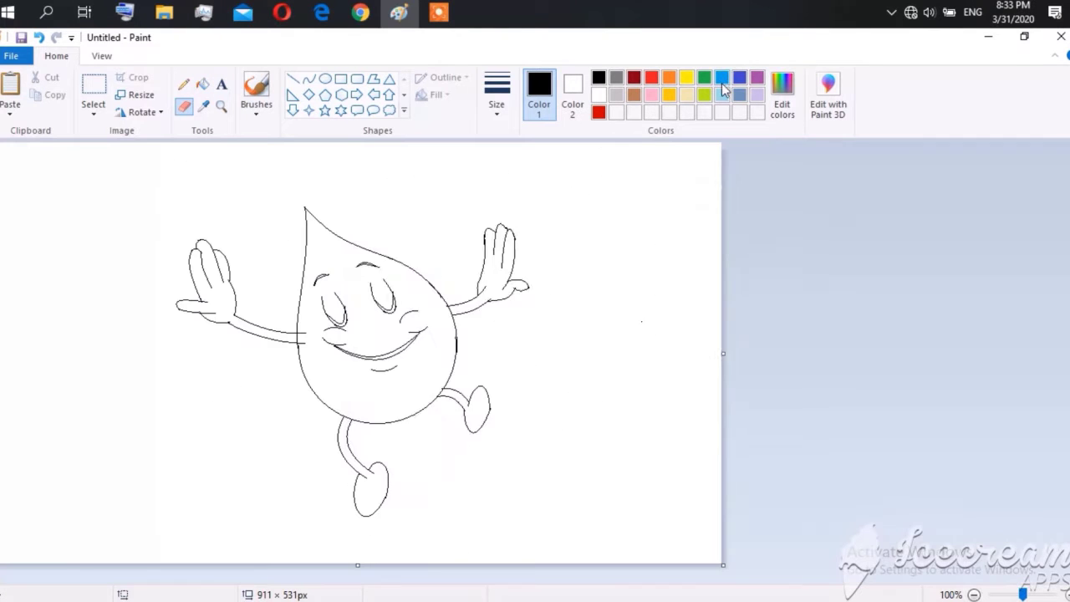
Add a custom medium blue to the color palette.
{"action": "left_click", "coordinate": [782, 96]}
{"action": "left_click", "coordinate": [623, 305]}
{"action": "left_click", "coordinate": [711, 277]}
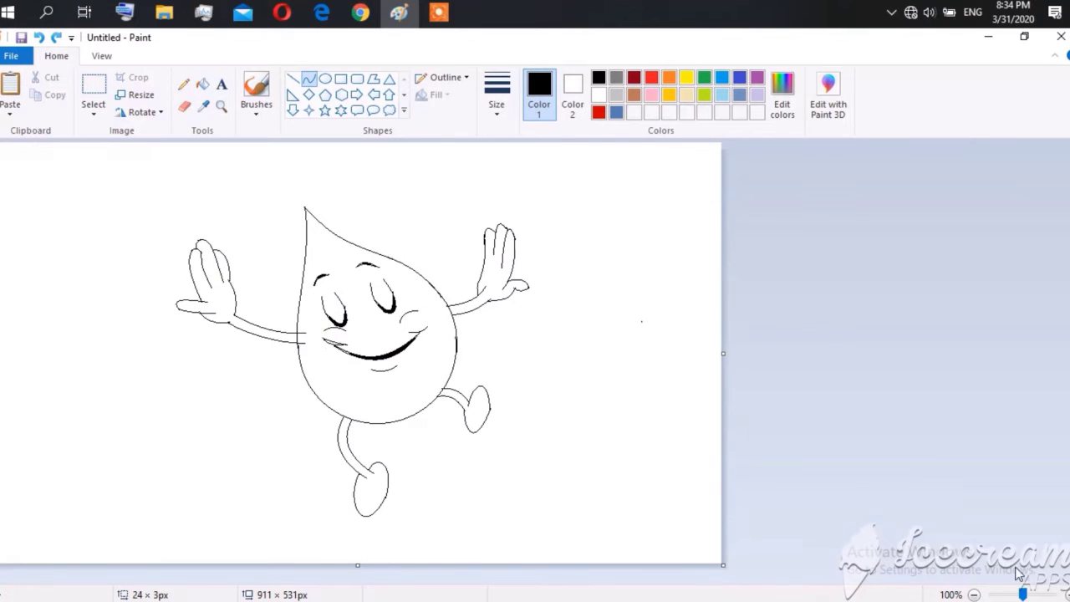
Make the cheek, mouth-corner and chin creases solid black, touching up the remaining facial gaps with the Pencil.
{"action": "scroll", "coordinate": [1017, 573], "scroll_direction": "up", "scroll_amount": 1}
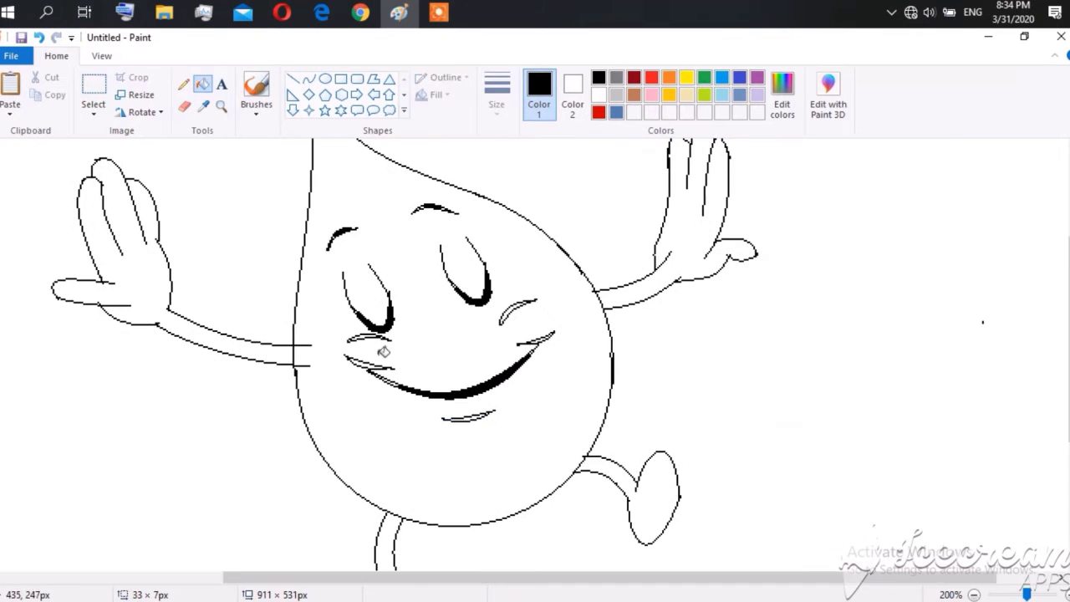
{"action": "left_click", "coordinate": [519, 302]}
{"action": "key", "text": "ctrl+z"}
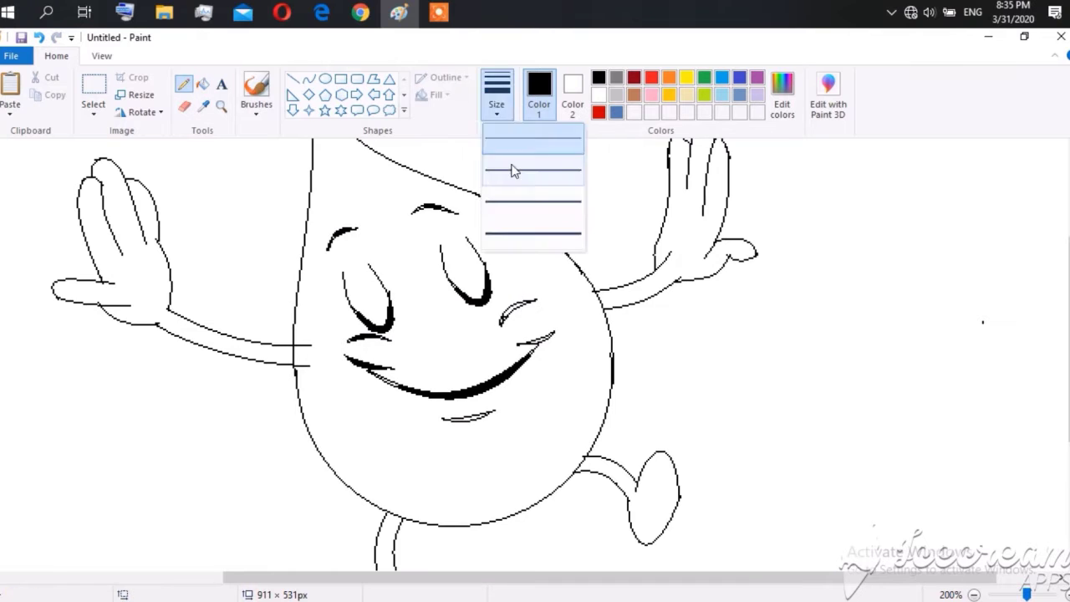
{"action": "scroll", "coordinate": [492, 404], "scroll_direction": "up", "scroll_amount": 1}
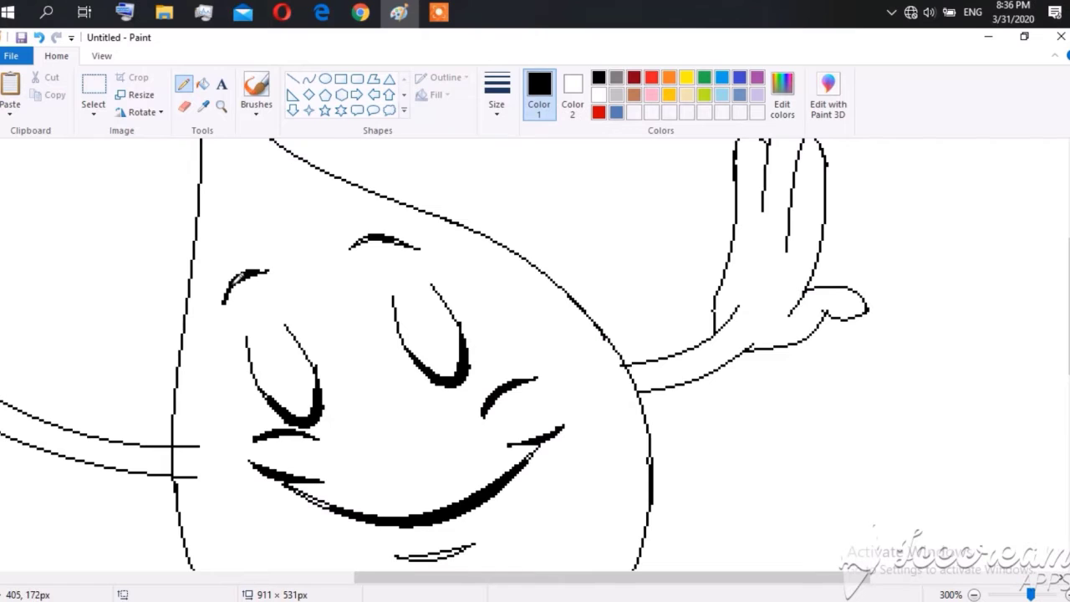
{"action": "scroll", "coordinate": [505, 286], "scroll_direction": "down", "scroll_amount": 1}
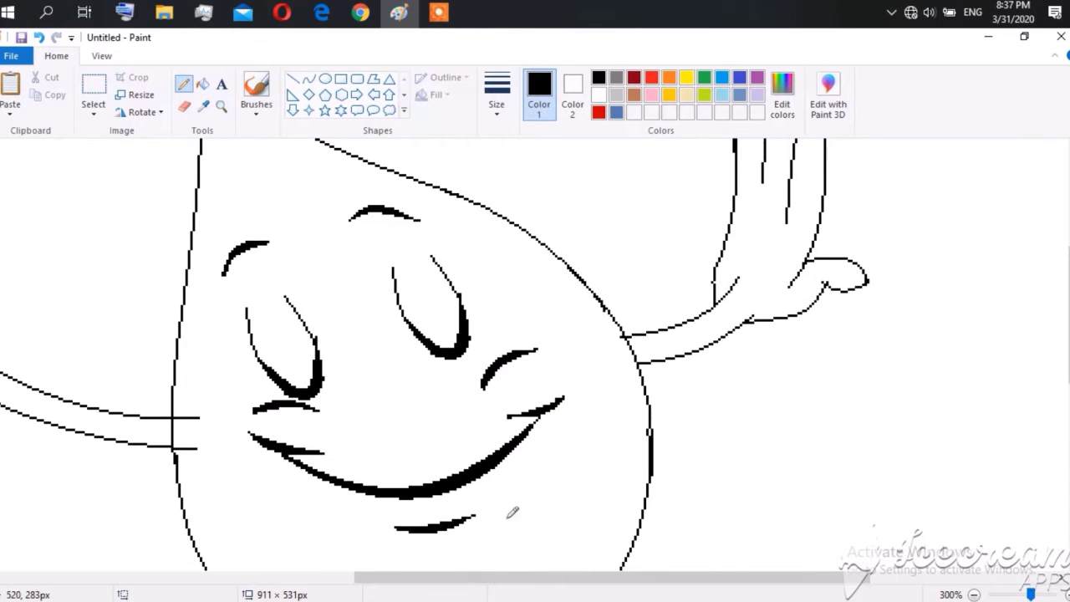
Clean up stray pixels on the face and right hand outlines with a white Pencil.
{"action": "scroll", "coordinate": [513, 512], "scroll_direction": "up", "scroll_amount": 1}
{"action": "left_click", "coordinate": [184, 107]}
{"action": "left_click", "coordinate": [184, 84]}
{"action": "left_click", "coordinate": [599, 96]}
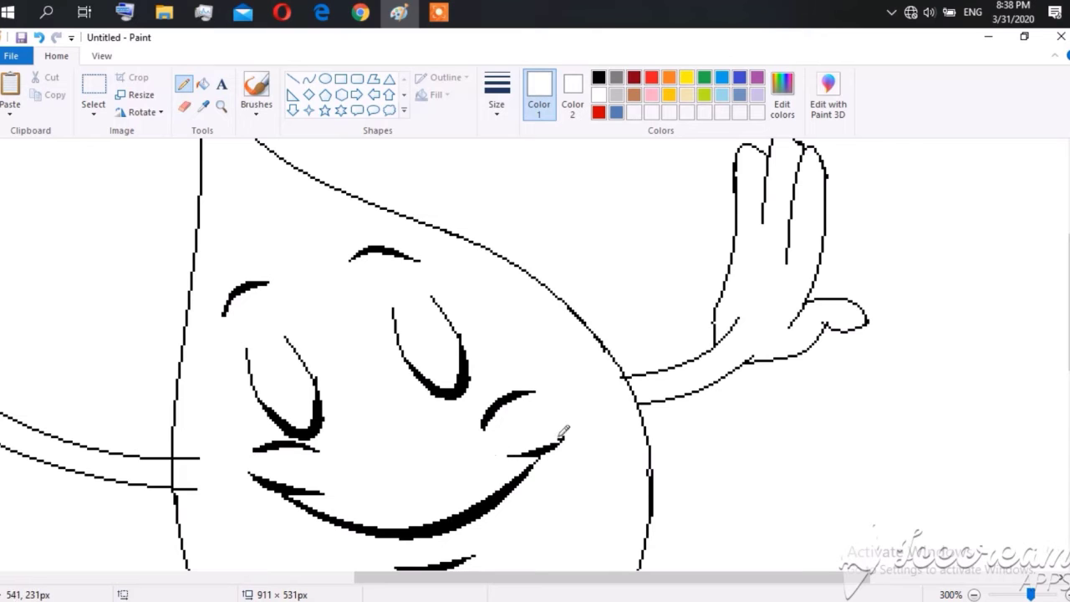
{"action": "scroll", "coordinate": [461, 324], "scroll_direction": "down", "scroll_amount": 1}
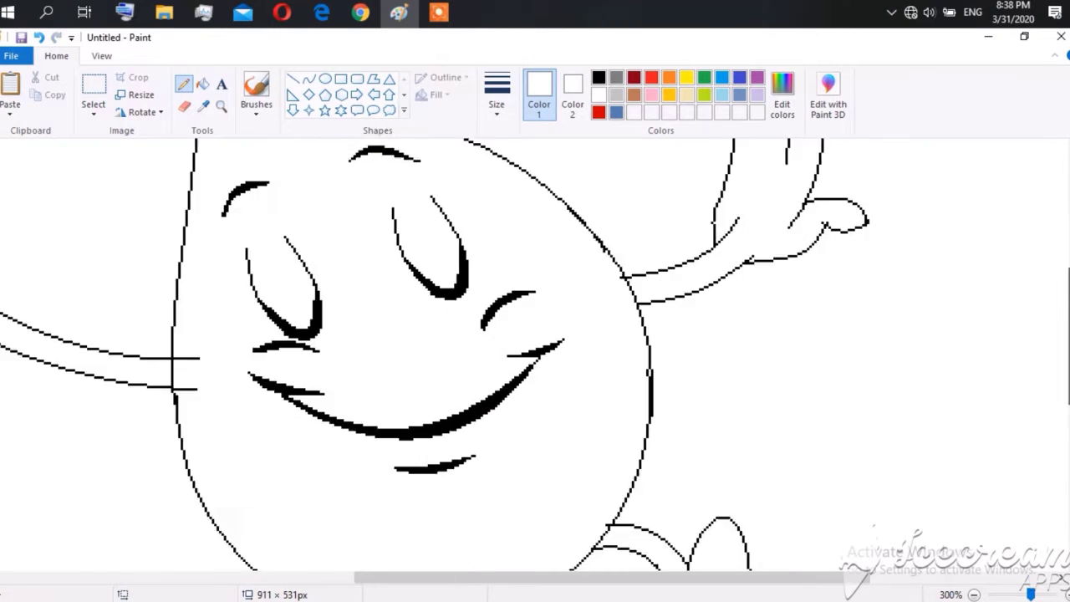
{"action": "scroll", "coordinate": [655, 434], "scroll_direction": "up", "scroll_amount": 1}
{"action": "scroll", "coordinate": [655, 468], "scroll_direction": "up", "scroll_amount": 3}
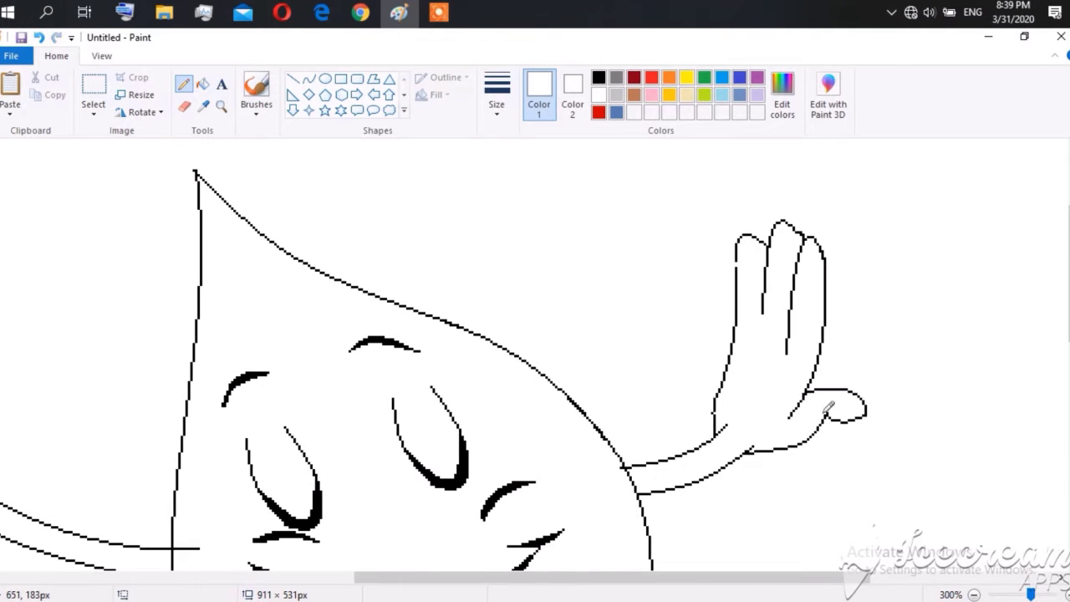
Touch up the outlines of the legs, body and left hand with black and white Pencil strokes.
{"action": "scroll", "coordinate": [737, 368], "scroll_direction": "down", "scroll_amount": 12}
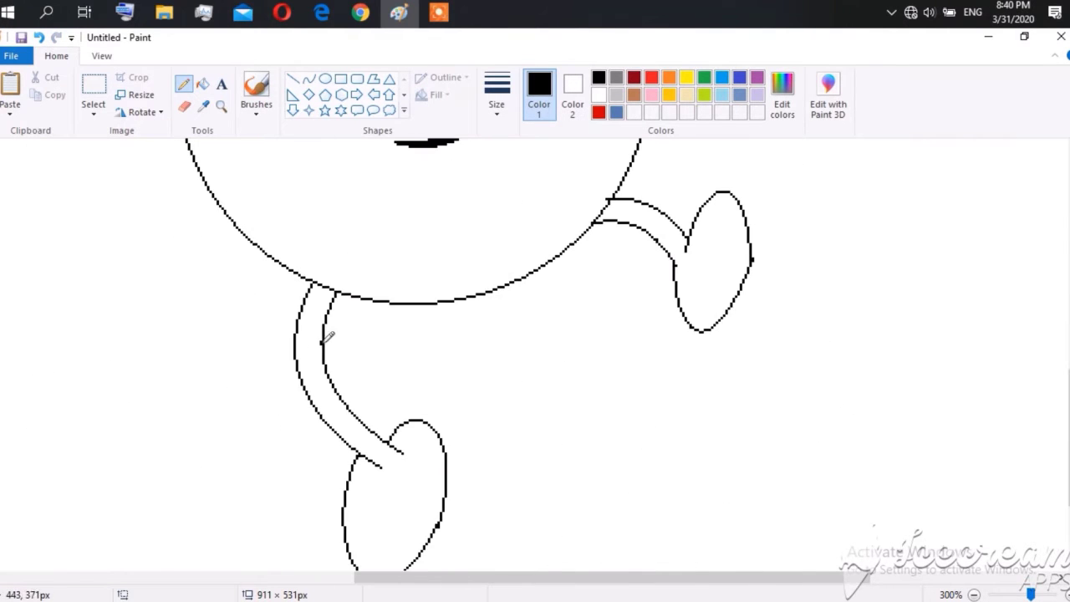
{"action": "scroll", "coordinate": [451, 418], "scroll_direction": "down", "scroll_amount": 1}
{"action": "scroll", "coordinate": [203, 437], "scroll_direction": "up", "scroll_amount": 12}
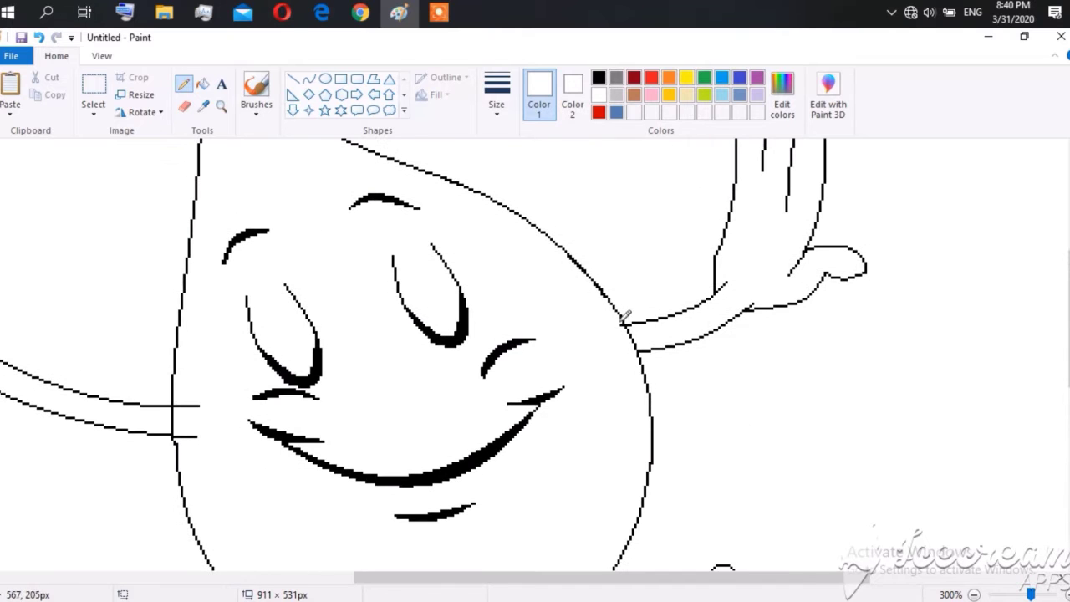
{"action": "scroll", "coordinate": [193, 418], "scroll_direction": "left", "scroll_amount": 4}
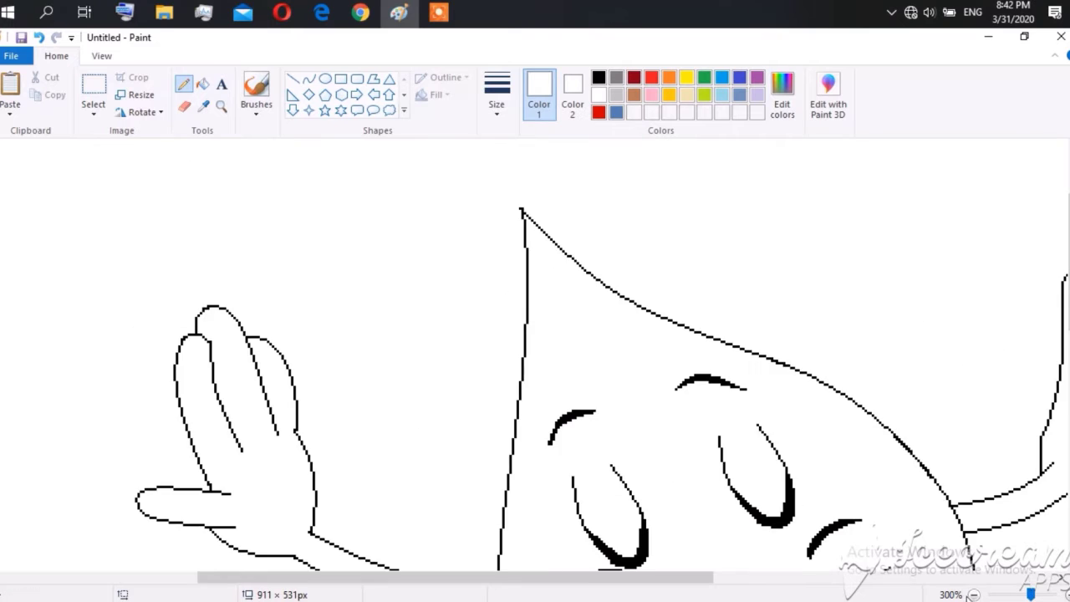
Fill the character with medium blue and add dark blue shading along the lower body, legs and feet.
{"action": "left_click", "coordinate": [387, 431]}
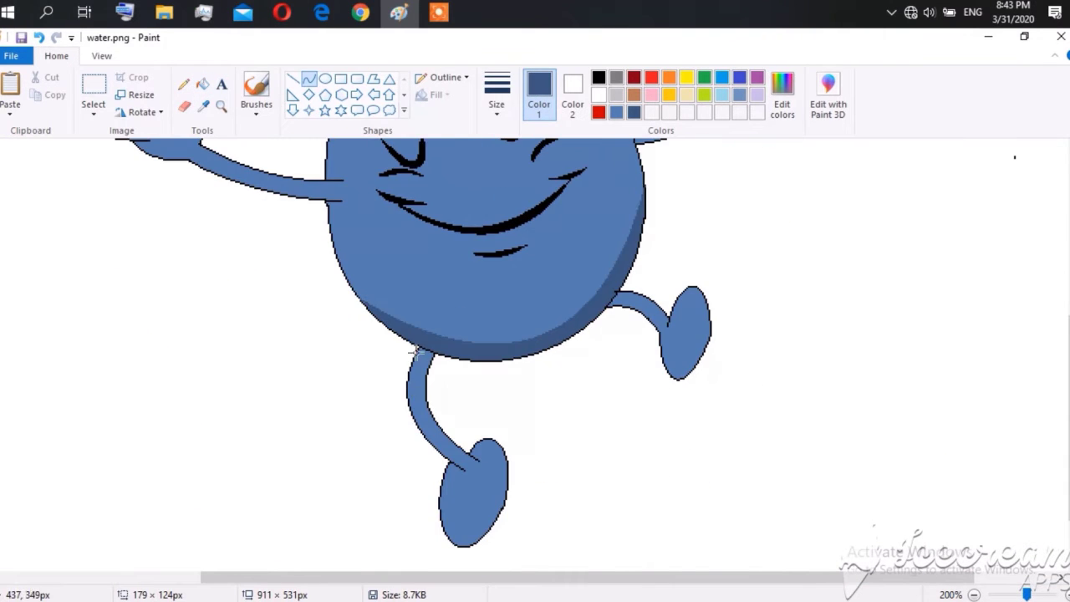
{"action": "left_click_drag", "start_coordinate": [417, 353], "coordinate": [457, 451]}
{"action": "left_click_drag", "start_coordinate": [434, 401], "coordinate": [423, 435]}
{"action": "mouse_move", "coordinate": [443, 535]}
{"action": "left_mouse_down"}
{"action": "mouse_move", "coordinate": [494, 444]}
{"action": "mouse_move", "coordinate": [513, 502]}
{"action": "left_mouse_up"}
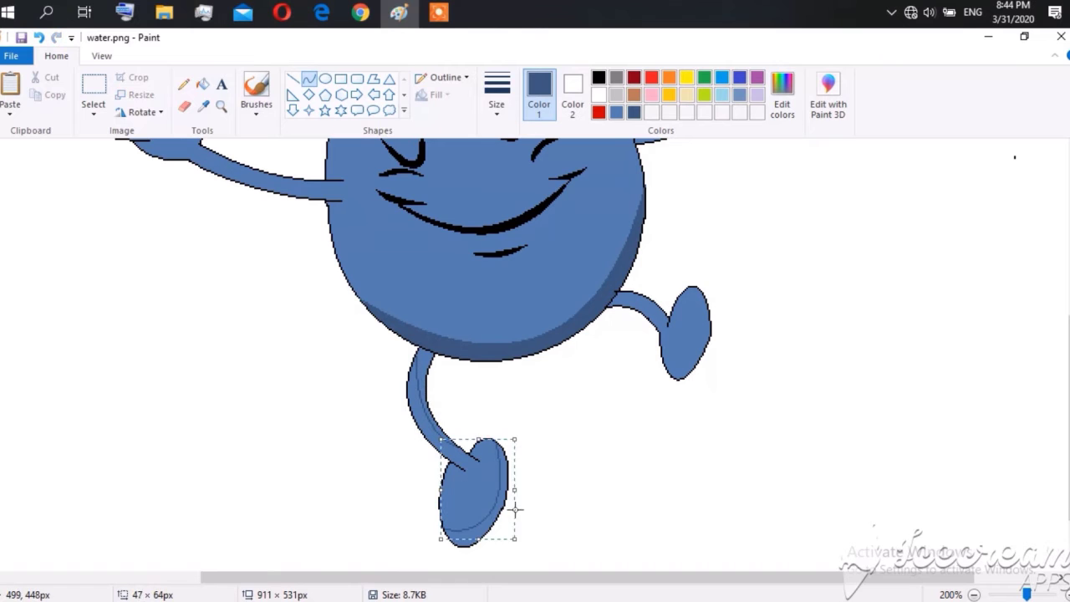
{"action": "left_click_drag", "start_coordinate": [676, 368], "coordinate": [686, 311]}
{"action": "mouse_move", "coordinate": [608, 302]}
{"action": "left_mouse_down"}
{"action": "mouse_move", "coordinate": [660, 324]}
{"action": "mouse_move", "coordinate": [718, 244]}
{"action": "left_mouse_up"}
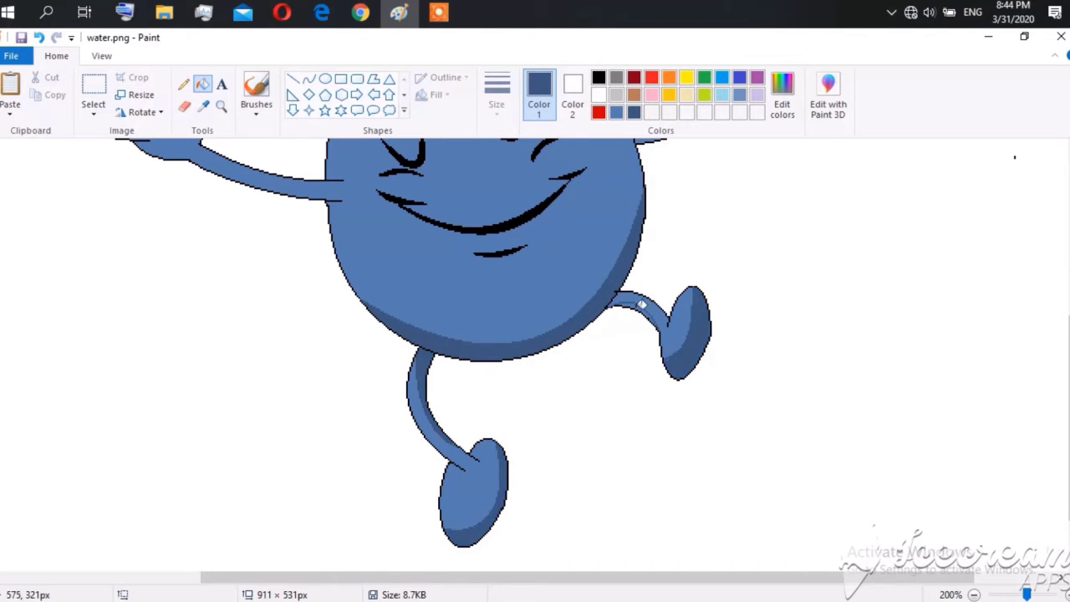
Add dark blue shadows around both mouth corners and beneath the chin line.
{"action": "scroll", "coordinate": [397, 308], "scroll_direction": "up", "scroll_amount": 3}
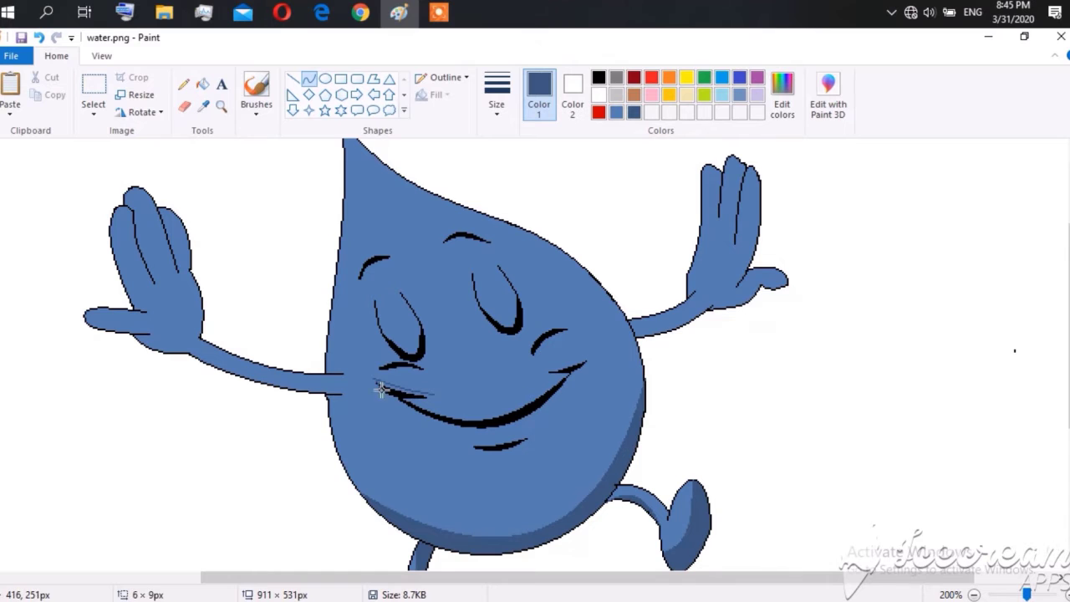
{"action": "left_click", "coordinate": [482, 365]}
{"action": "left_click", "coordinate": [203, 85]}
{"action": "left_click", "coordinate": [431, 397]}
{"action": "left_click", "coordinate": [309, 79]}
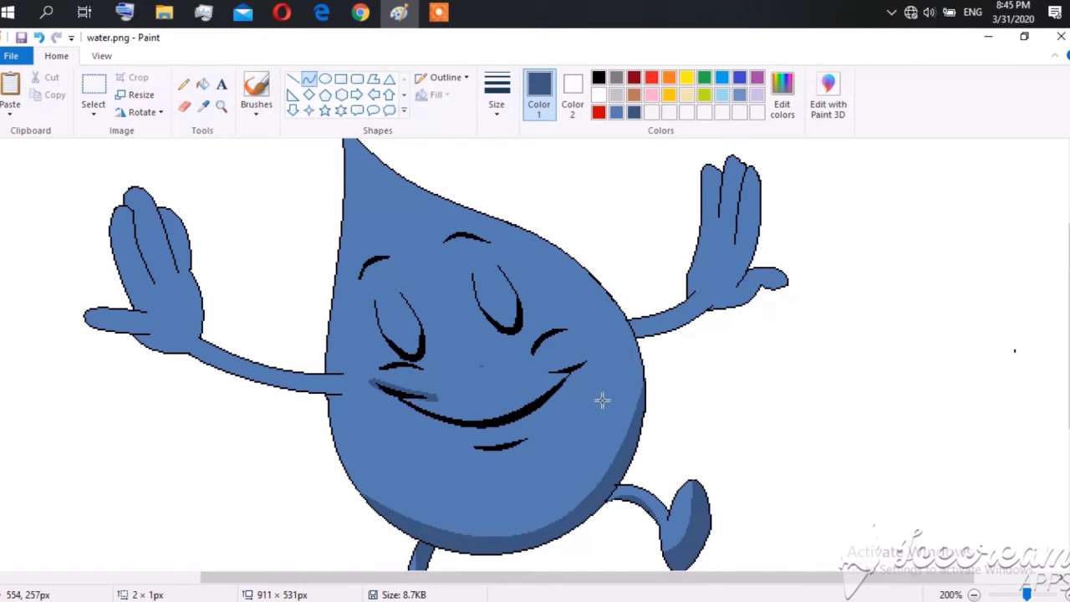
{"action": "left_click", "coordinate": [203, 84]}
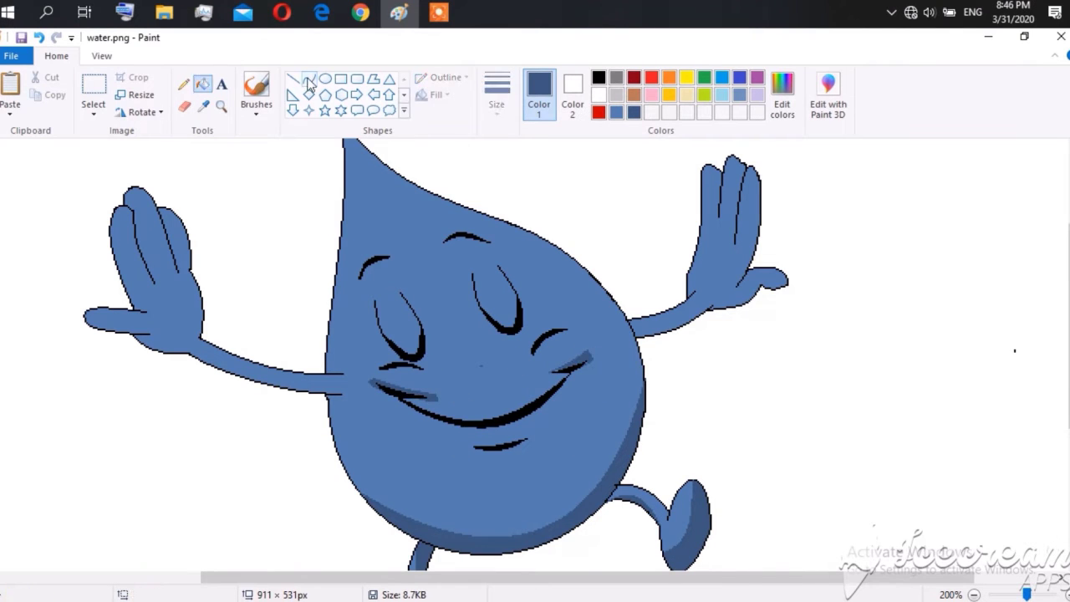
{"action": "left_click", "coordinate": [501, 449]}
Shade the undersides of the left arm, palm and thumb with dark blue.
{"action": "scroll", "coordinate": [402, 309], "scroll_direction": "left", "scroll_amount": 1}
{"action": "left_click_drag", "start_coordinate": [280, 353], "coordinate": [422, 394]}
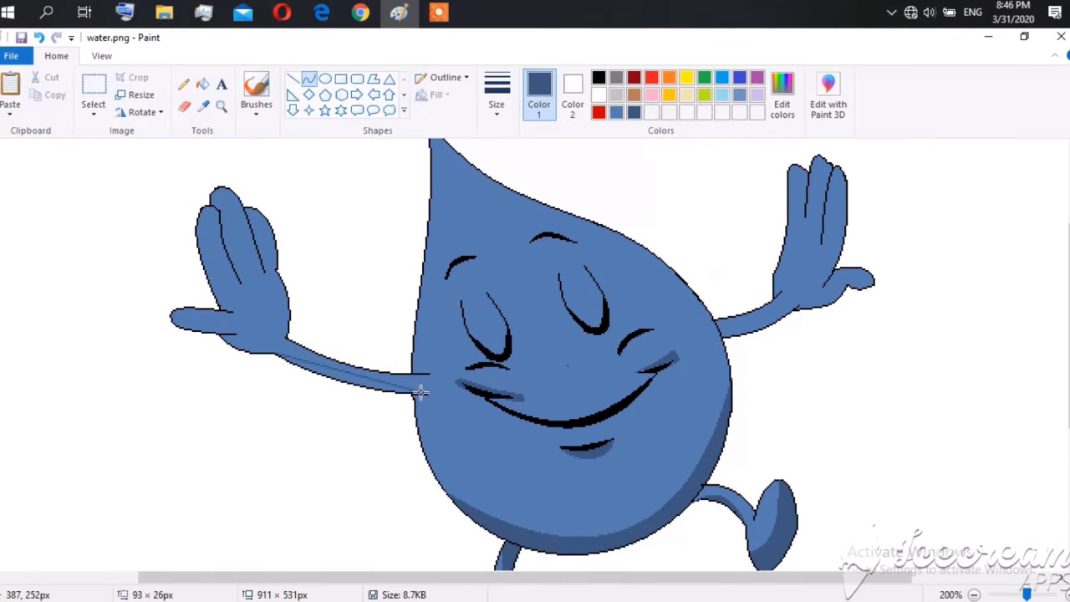
{"action": "left_click_drag", "start_coordinate": [171, 315], "coordinate": [231, 329]}
{"action": "left_click", "coordinate": [203, 85]}
{"action": "left_click", "coordinate": [180, 326]}
Outline and fill dark blue shading along the lower side of the right arm and hand.
{"action": "left_click", "coordinate": [309, 79]}
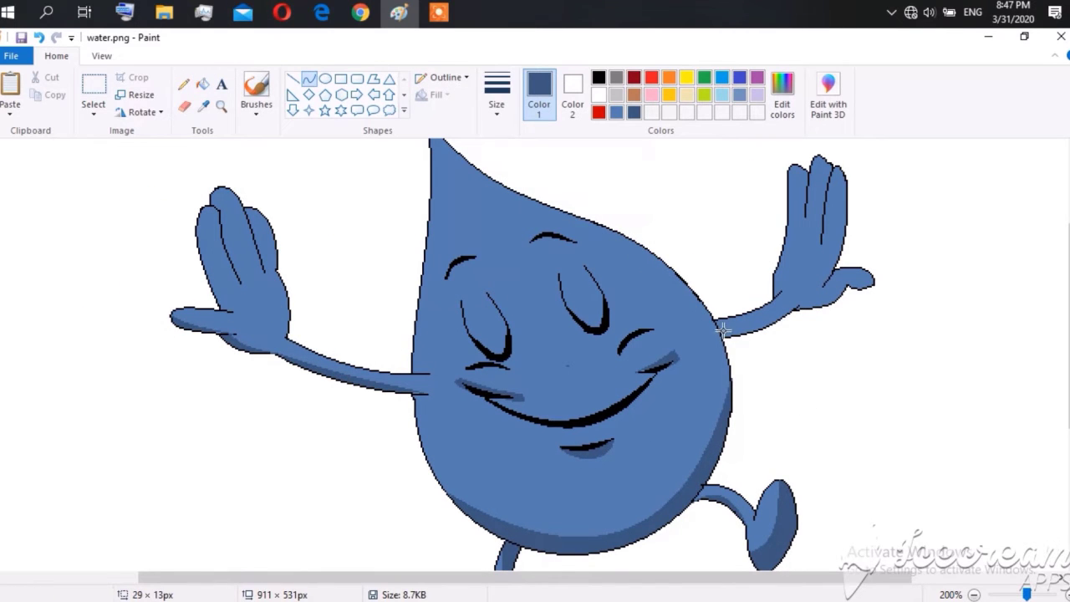
{"action": "left_click_drag", "start_coordinate": [713, 326], "coordinate": [767, 321]}
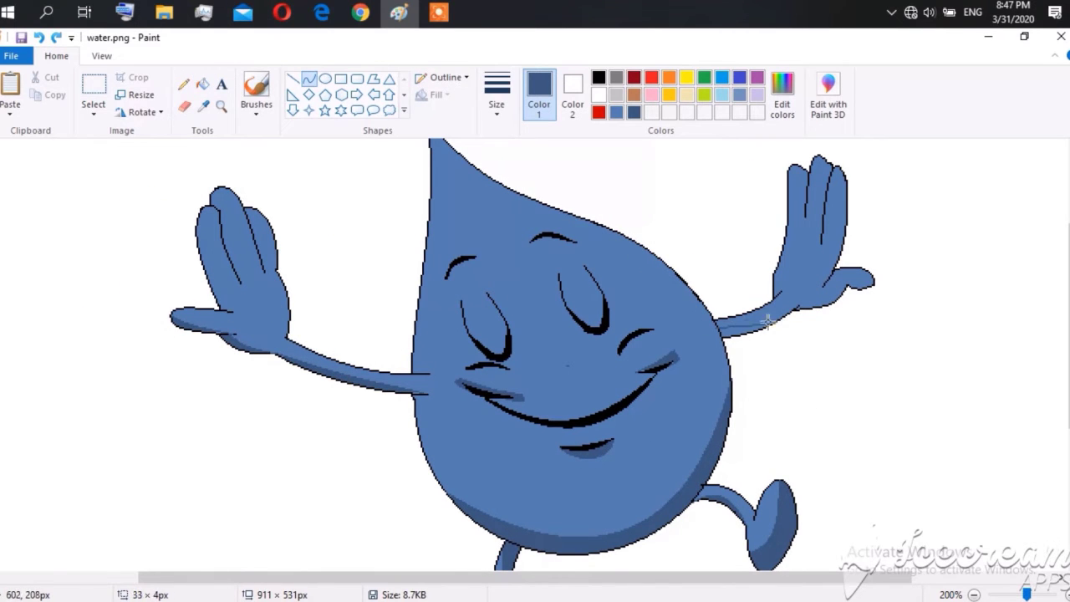
{"action": "left_click", "coordinate": [841, 223]}
{"action": "left_click", "coordinate": [203, 85]}
{"action": "key", "text": "ctrl+Page_Down"}
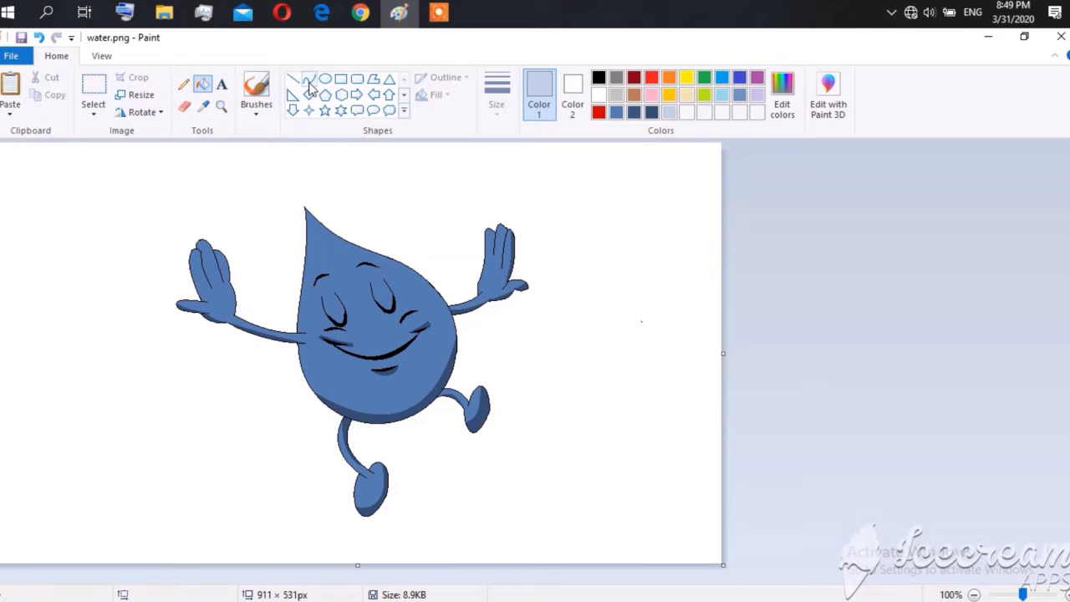
Outline pale blue highlights with curves along the drop's upper left edge and on both cheeks.
{"action": "left_click", "coordinate": [310, 79]}
{"action": "left_click_drag", "start_coordinate": [308, 213], "coordinate": [317, 316]}
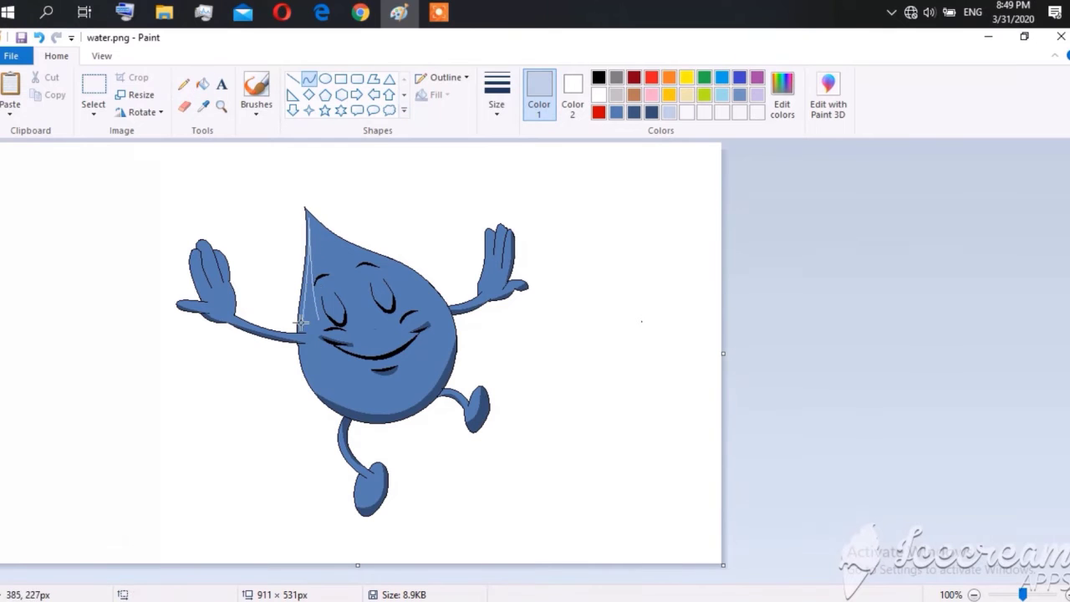
{"action": "left_click", "coordinate": [337, 336]}
{"action": "left_click_drag", "start_coordinate": [406, 326], "coordinate": [419, 315]}
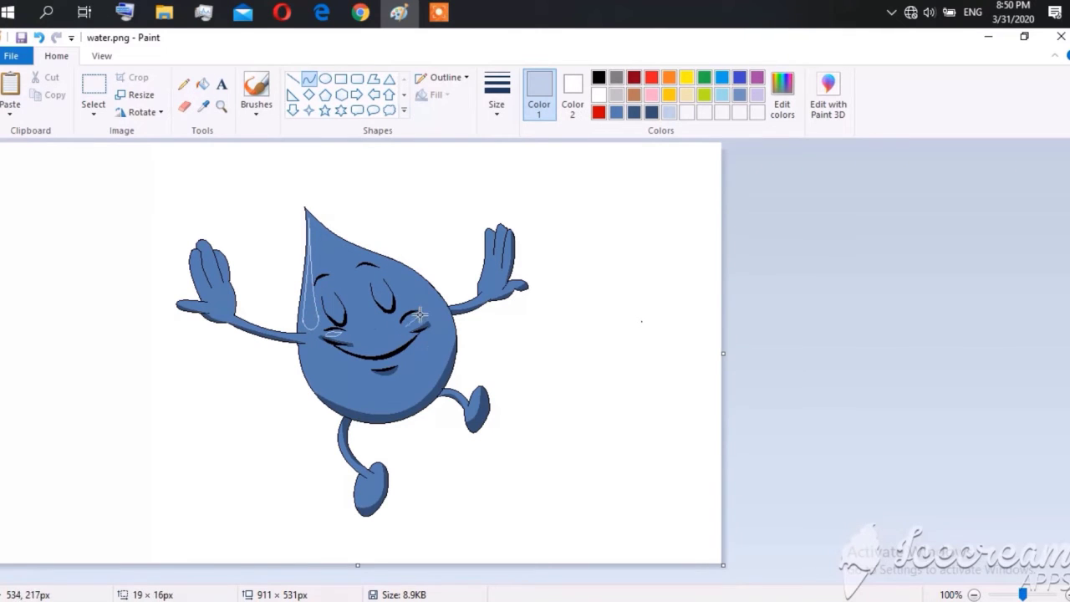
{"action": "left_click", "coordinate": [413, 319]}
Fill the body and cheek highlights with pale blue and add small highlights on the lower left body and below the smile.
{"action": "left_click", "coordinate": [204, 85]}
{"action": "left_click", "coordinate": [311, 318]}
{"action": "left_click", "coordinate": [334, 333]}
{"action": "key", "text": "ctrl+z"}
{"action": "left_click", "coordinate": [184, 84]}
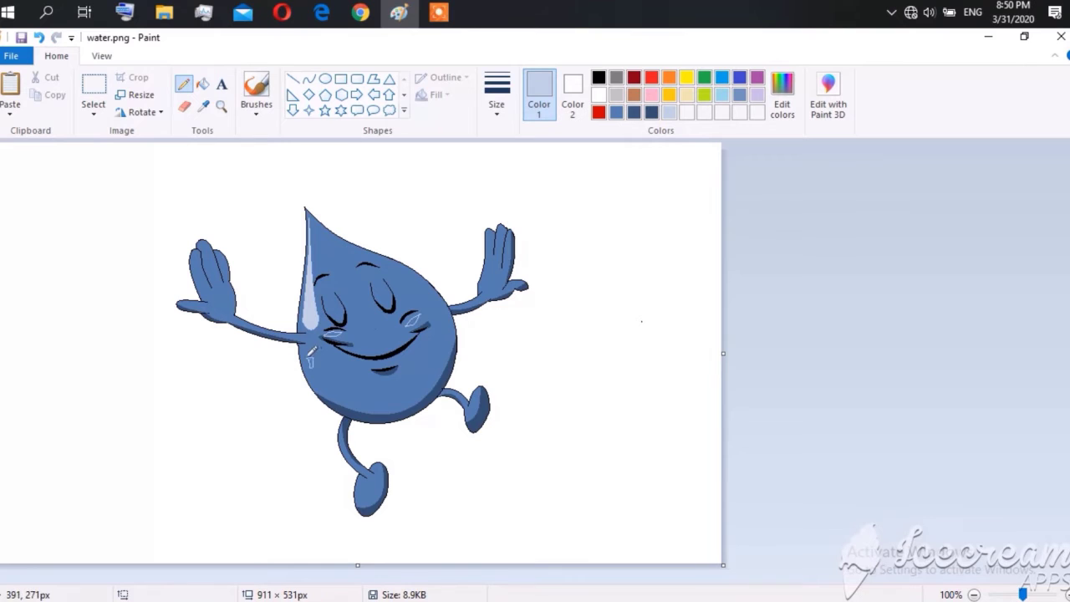
{"action": "left_click", "coordinate": [204, 84]}
Add narrow pale blue oval highlights to the fingers, thumbs and both feet, and fill them.
{"action": "left_click", "coordinate": [325, 78]}
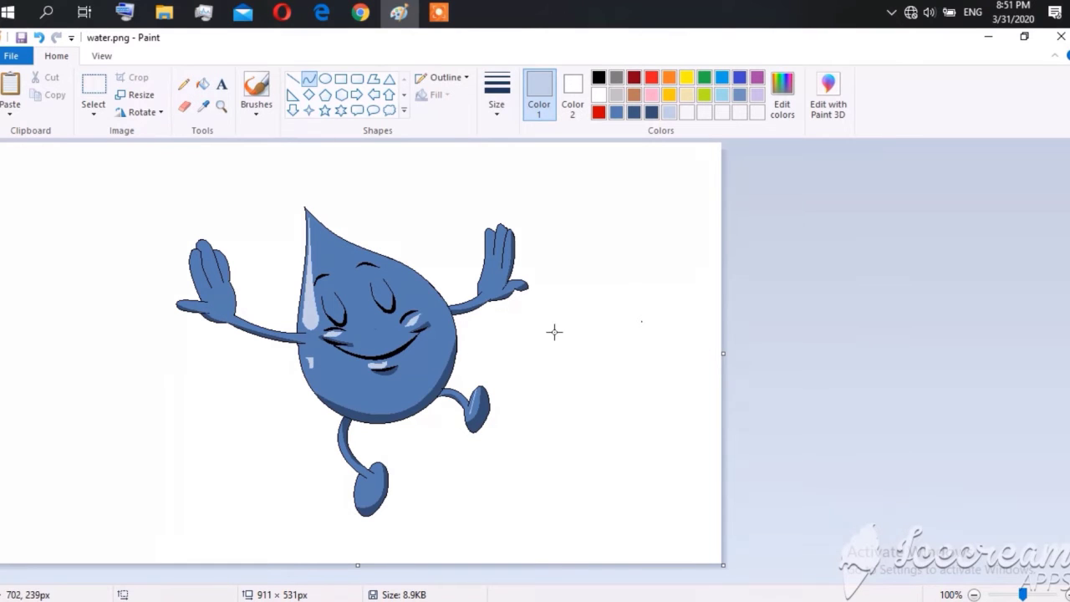
{"action": "left_click_drag", "start_coordinate": [473, 391], "coordinate": [478, 413]}
{"action": "left_click_drag", "start_coordinate": [487, 231], "coordinate": [491, 253]}
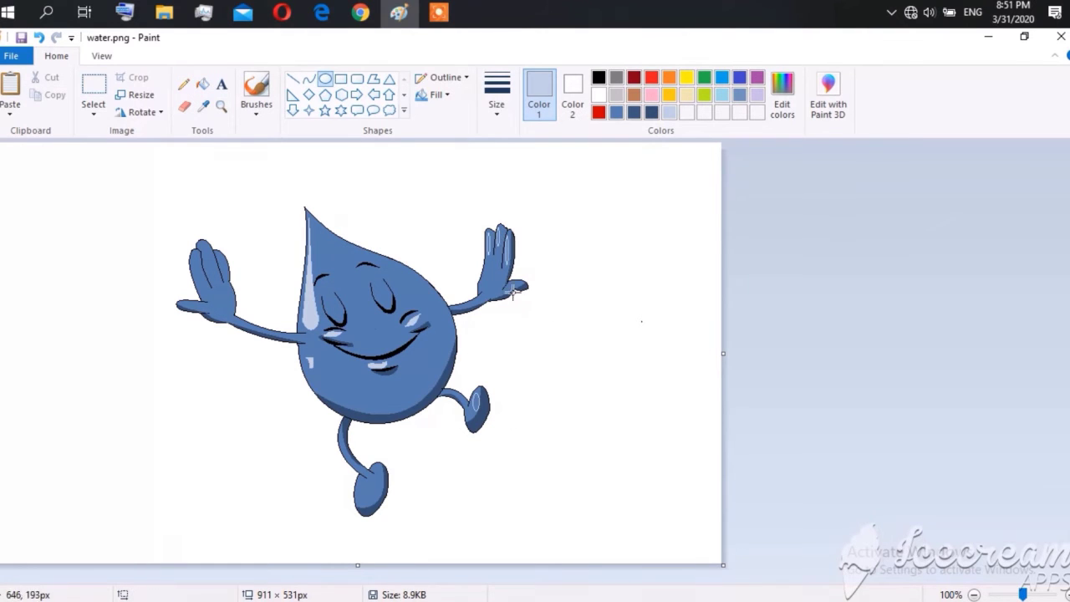
{"action": "left_click_drag", "start_coordinate": [189, 251], "coordinate": [195, 279]}
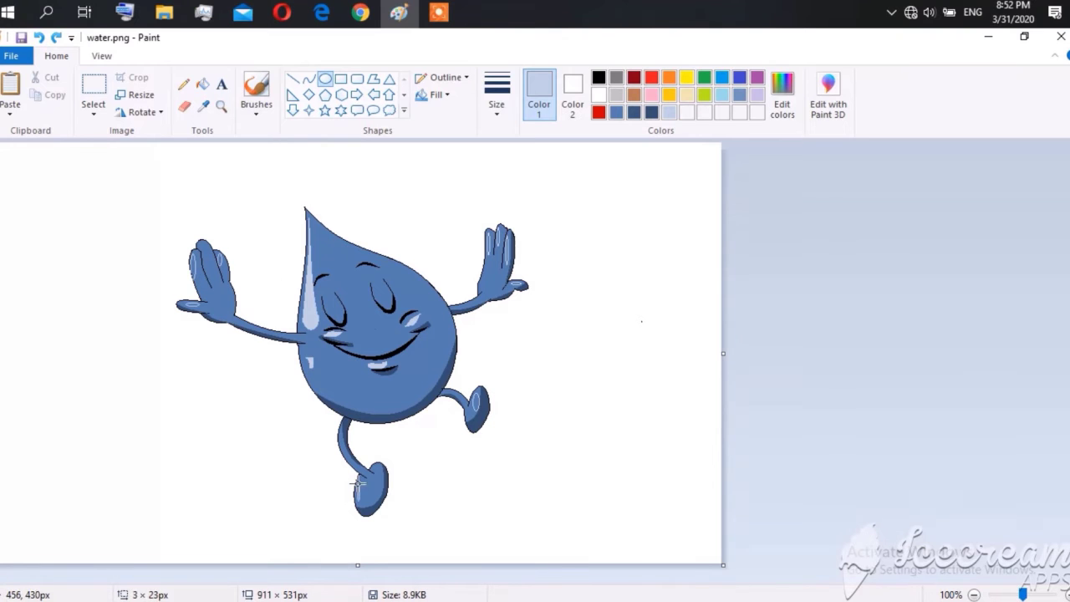
{"action": "left_click", "coordinate": [203, 84]}
Touch up the left hand's outline in black and turn the lower left body highlight into a filled pale blue oval.
{"action": "scroll", "coordinate": [970, 592], "scroll_direction": "up", "scroll_amount": 2}
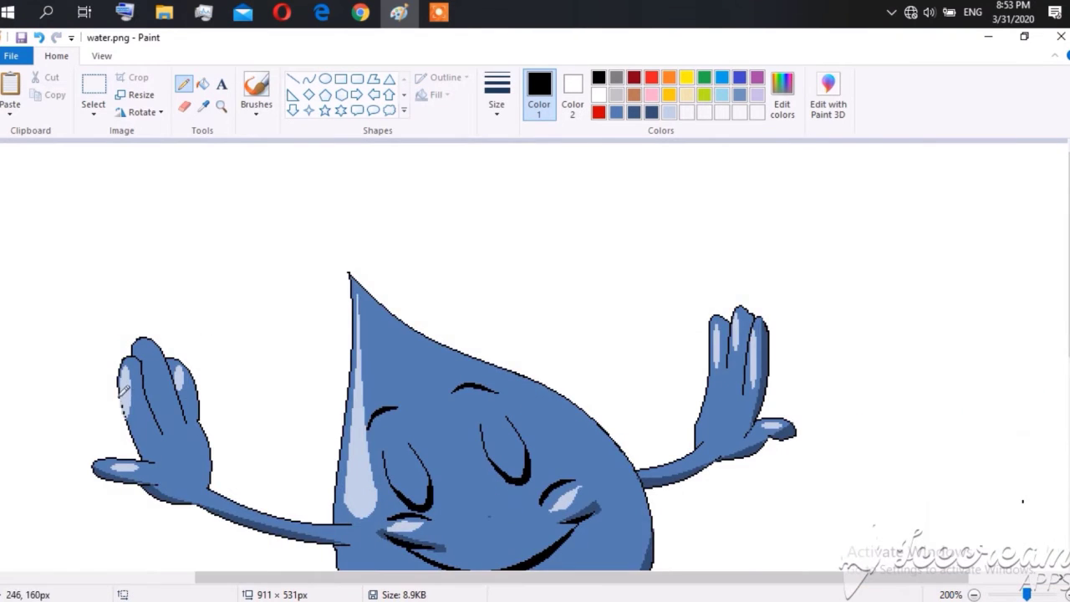
{"action": "scroll", "coordinate": [764, 478], "scroll_direction": "down", "scroll_amount": 3}
{"action": "scroll", "coordinate": [764, 478], "scroll_direction": "down", "scroll_amount": 2}
{"action": "left_click", "coordinate": [325, 78]}
{"action": "left_click", "coordinate": [203, 87]}
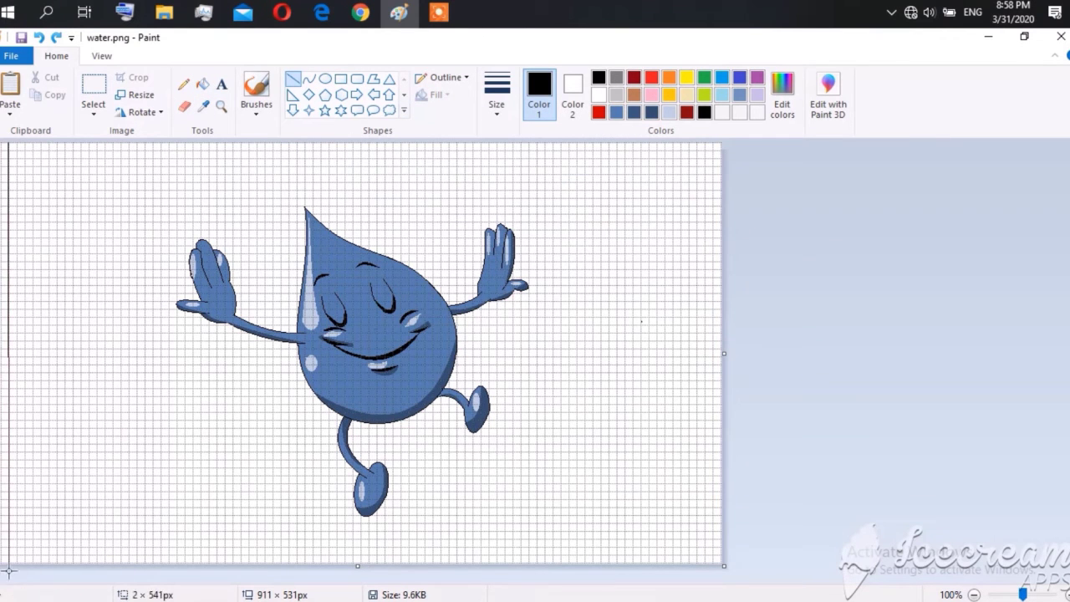
Draw a dark red horizontal line across the upper canvas and evenly spaced black vertical lines down the left side.
{"action": "mouse_move", "coordinate": [2, 167]}
{"action": "left_mouse_down"}
{"action": "mouse_move", "coordinate": [223, 184]}
{"action": "mouse_move", "coordinate": [781, 174]}
{"action": "left_mouse_up"}
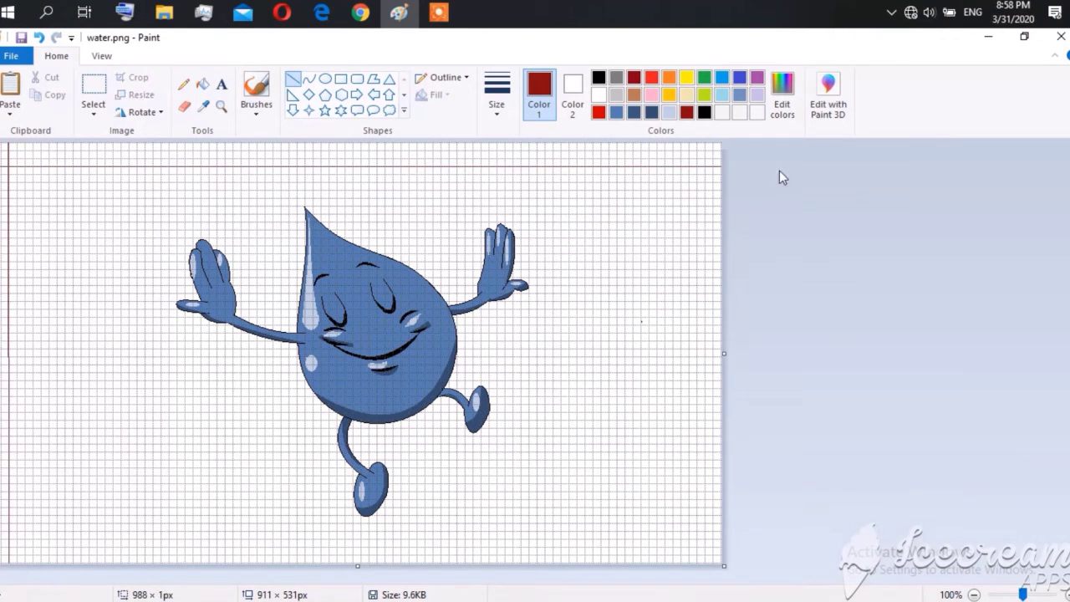
{"action": "left_click_drag", "start_coordinate": [24, 144], "coordinate": [23, 594]}
{"action": "key", "text": "ctrl+v"}
{"action": "key", "text": "ctrl+z"}
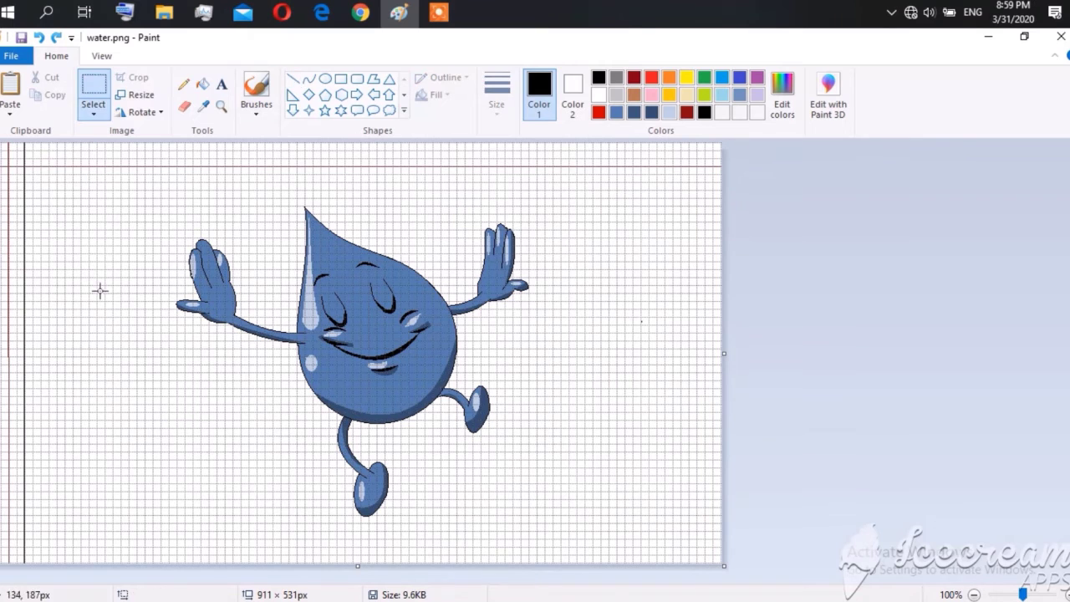
{"action": "left_click", "coordinate": [293, 78]}
{"action": "mouse_move", "coordinate": [42, 144]}
{"action": "left_mouse_down"}
{"action": "mouse_move", "coordinate": [43, 577]}
{"action": "mouse_move", "coordinate": [83, 570]}
{"action": "mouse_move", "coordinate": [73, 575]}
{"action": "left_mouse_up"}
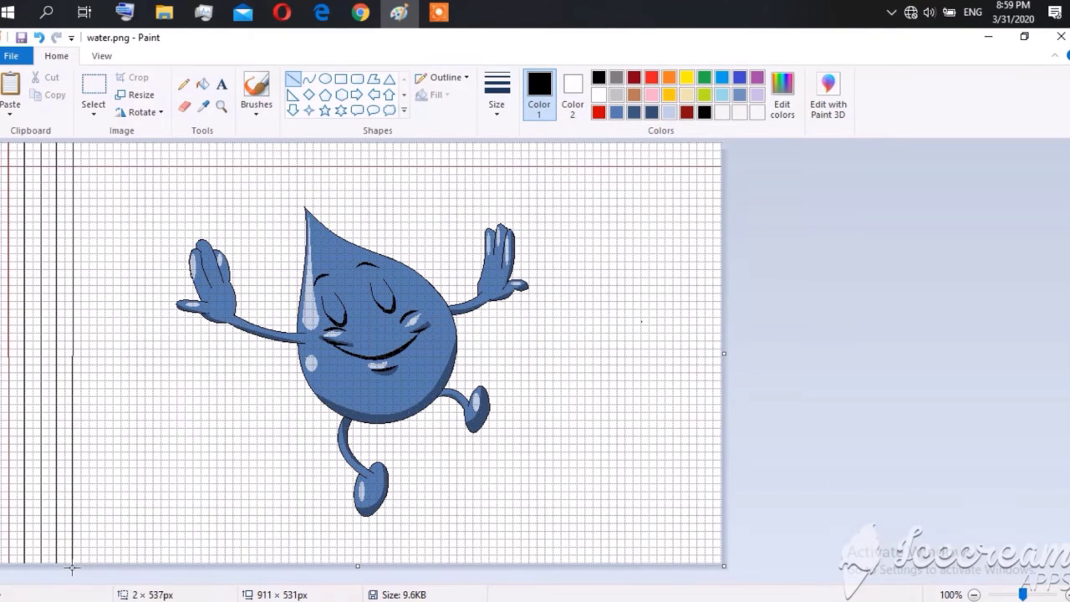
{"action": "mouse_move", "coordinate": [88, 144]}
{"action": "left_mouse_down"}
{"action": "mouse_move", "coordinate": [90, 569]}
{"action": "mouse_move", "coordinate": [106, 144]}
{"action": "mouse_move", "coordinate": [120, 574]}
{"action": "mouse_move", "coordinate": [137, 138]}
{"action": "mouse_move", "coordinate": [154, 569]}
{"action": "mouse_move", "coordinate": [153, 140]}
{"action": "mouse_move", "coordinate": [169, 563]}
{"action": "mouse_move", "coordinate": [1, 142]}
{"action": "left_mouse_up"}
Copy the block of vertical lines from the left side and place the copy on the right side of the canvas.
{"action": "left_click", "coordinate": [94, 92]}
{"action": "right_click", "coordinate": [81, 289]}
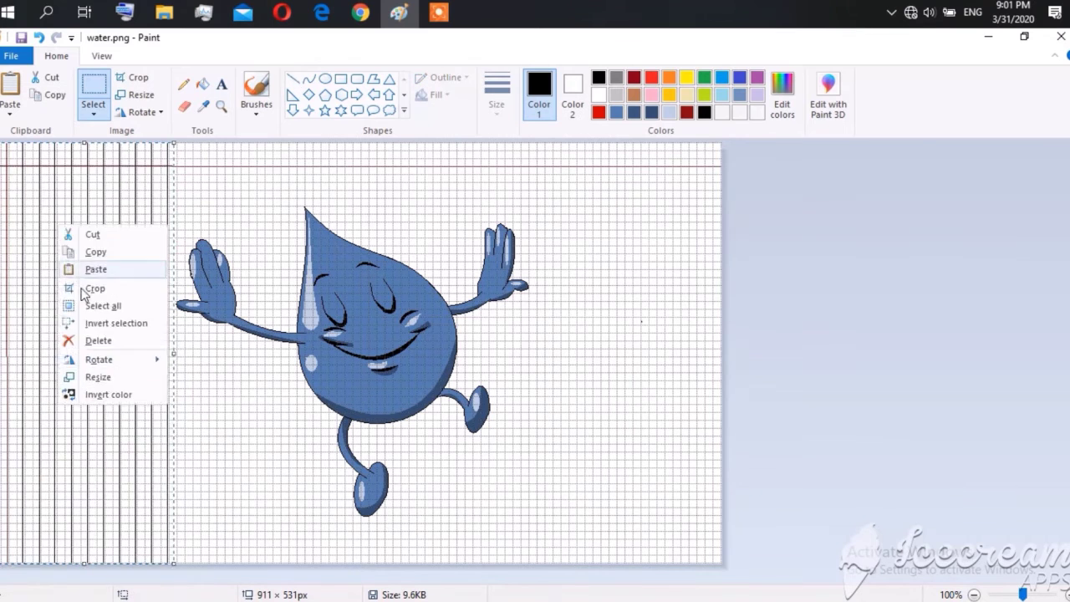
{"action": "left_click", "coordinate": [94, 269]}
{"action": "left_click_drag", "start_coordinate": [93, 270], "coordinate": [623, 296]}
{"action": "left_click", "coordinate": [324, 163]}
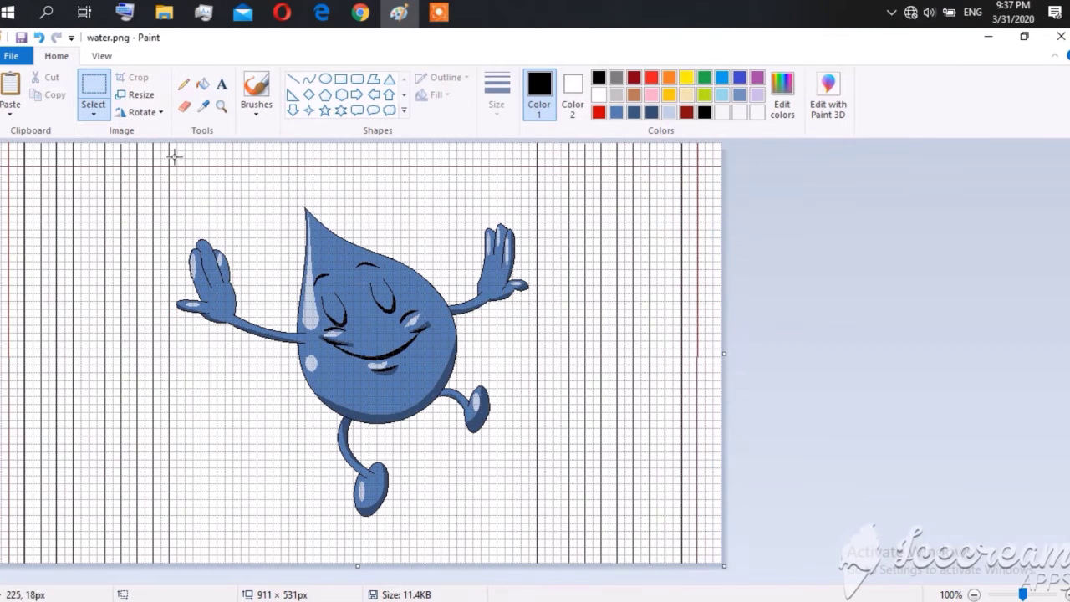
Draw the first two black curves from the dark red line to the bottom edge, bowed leftward past the left hand.
{"action": "left_click", "coordinate": [309, 77]}
{"action": "left_click_drag", "start_coordinate": [185, 144], "coordinate": [178, 565]}
{"action": "left_click_drag", "start_coordinate": [182, 268], "coordinate": [175, 266]}
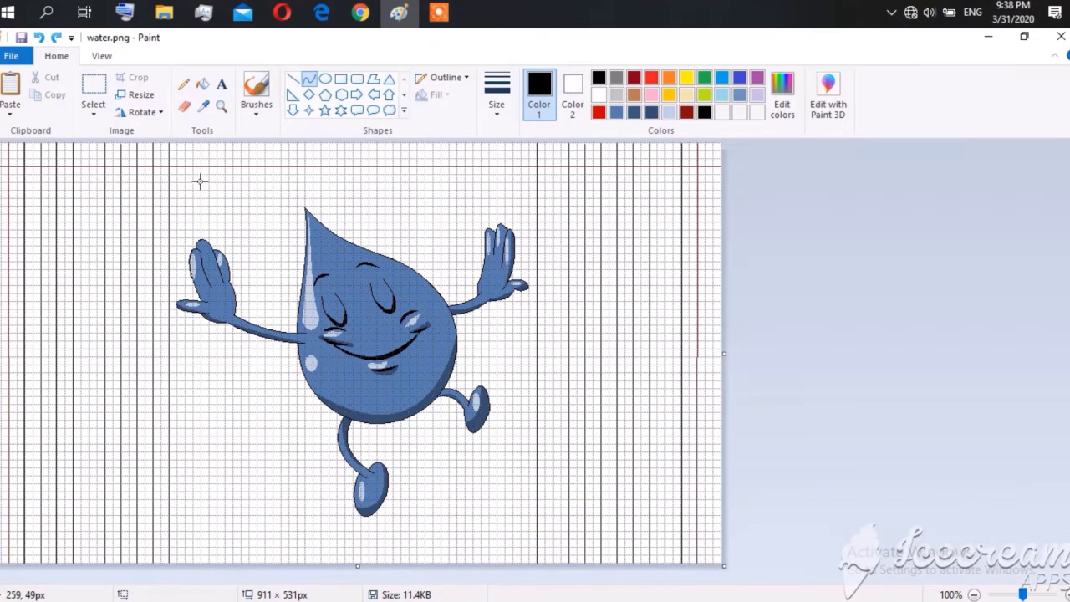
{"action": "left_click_drag", "start_coordinate": [201, 166], "coordinate": [199, 561]}
{"action": "left_click_drag", "start_coordinate": [199, 267], "coordinate": [165, 267]}
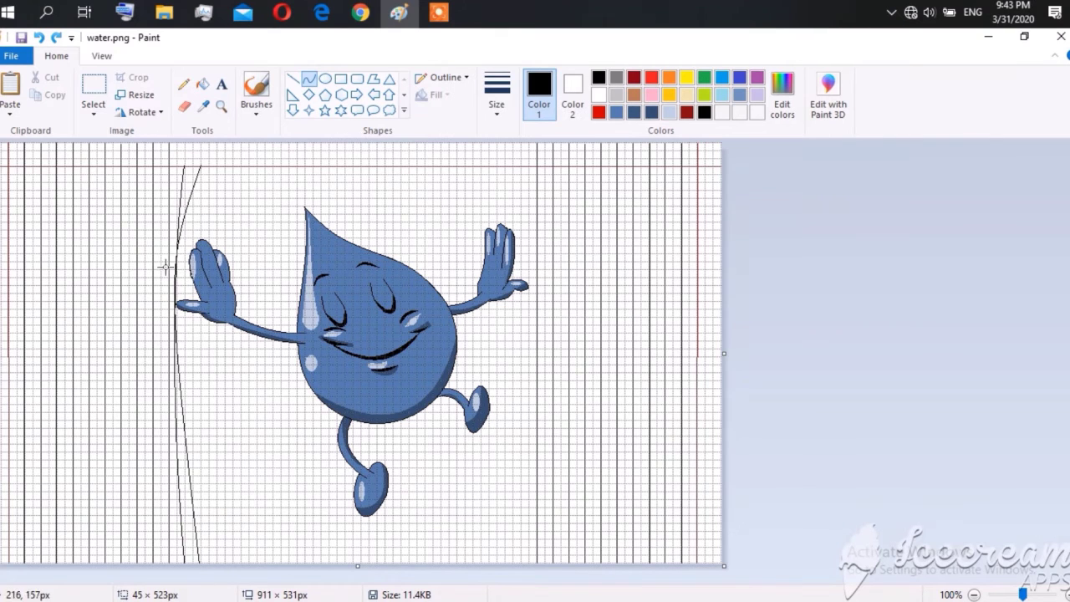
{"action": "left_click", "coordinate": [168, 355]}
Add two more left-bowed curtain curves to the right of the first pair, gathering them at the left hand.
{"action": "left_click_drag", "start_coordinate": [217, 165], "coordinate": [215, 563]}
{"action": "left_click_drag", "start_coordinate": [216, 276], "coordinate": [165, 280]}
{"action": "left_click", "coordinate": [169, 355]}
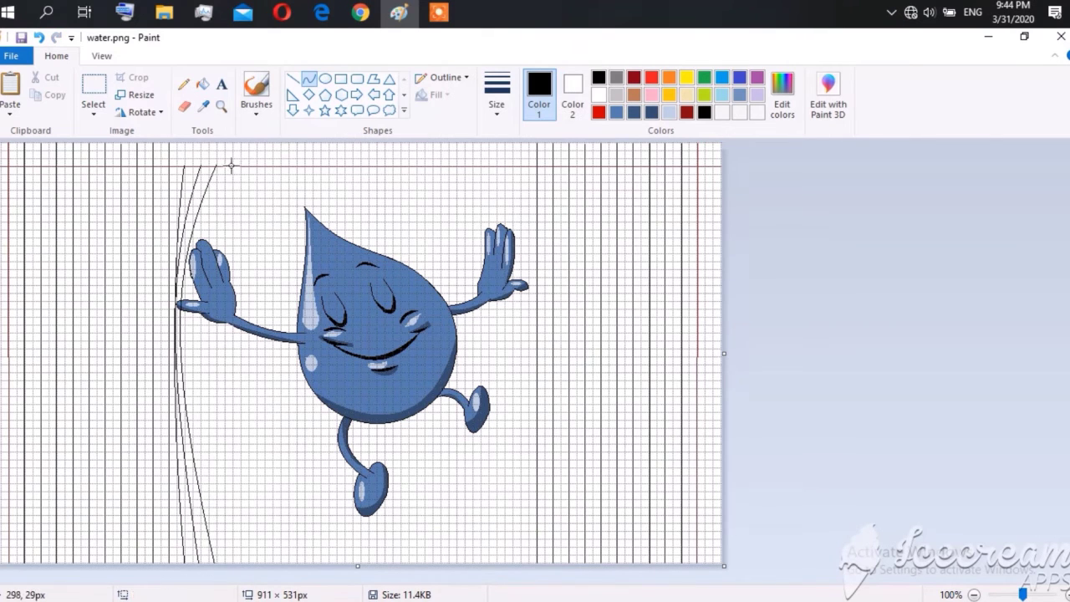
{"action": "left_click_drag", "start_coordinate": [232, 165], "coordinate": [233, 564]}
{"action": "left_click_drag", "start_coordinate": [232, 267], "coordinate": [167, 259]}
{"action": "left_click", "coordinate": [156, 351]}
Continue the left curtain with further evenly spaced curves up to above the drop's tip, all drawn in toward the left hand.
{"action": "left_click_drag", "start_coordinate": [248, 165], "coordinate": [247, 566]}
{"action": "left_click_drag", "start_coordinate": [247, 360], "coordinate": [170, 386]}
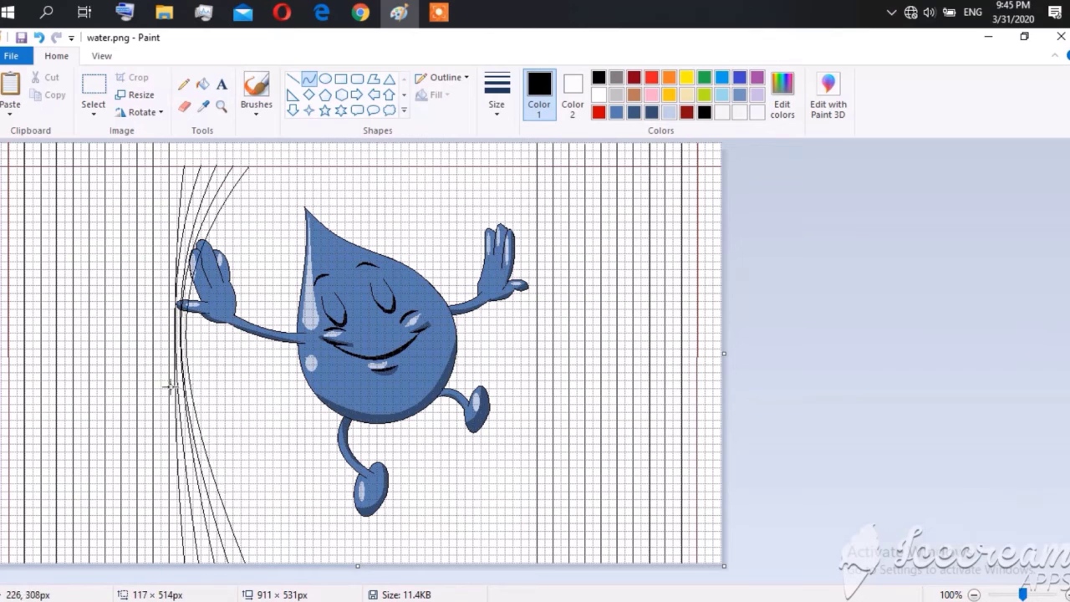
{"action": "left_click", "coordinate": [170, 386]}
{"action": "left_click_drag", "start_coordinate": [264, 166], "coordinate": [265, 565]}
{"action": "mouse_move", "coordinate": [265, 360]}
{"action": "left_mouse_down"}
{"action": "mouse_move", "coordinate": [150, 390]}
{"action": "mouse_move", "coordinate": [217, 413]}
{"action": "mouse_move", "coordinate": [263, 172]}
{"action": "mouse_move", "coordinate": [151, 406]}
{"action": "mouse_move", "coordinate": [163, 401]}
{"action": "left_mouse_up"}
{"action": "left_click_drag", "start_coordinate": [280, 165], "coordinate": [281, 576]}
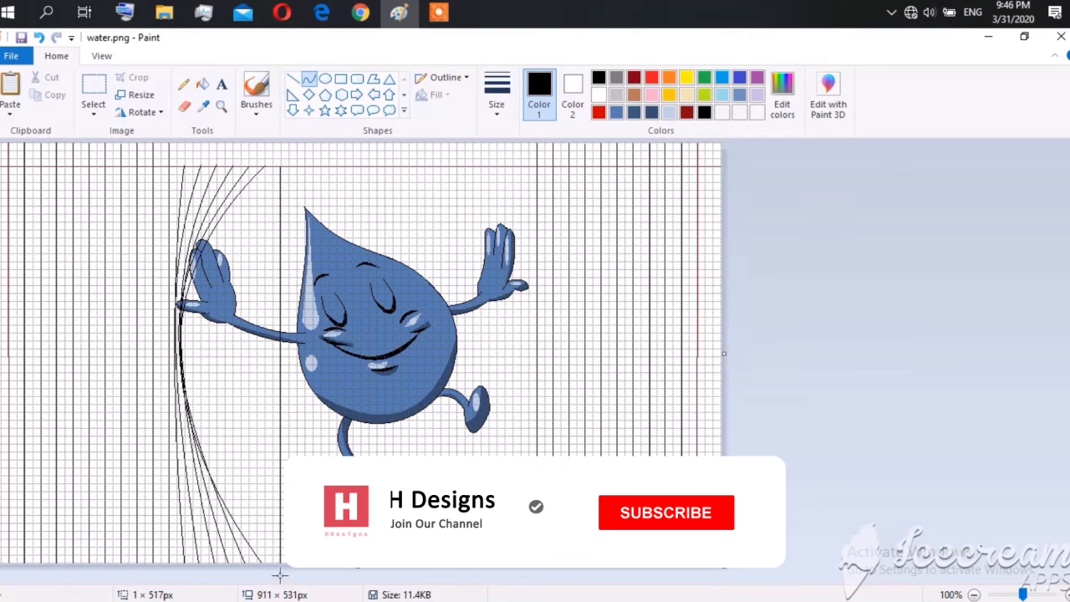
{"action": "mouse_move", "coordinate": [280, 360]}
{"action": "left_mouse_down"}
{"action": "mouse_move", "coordinate": [148, 382]}
{"action": "mouse_move", "coordinate": [304, 363]}
{"action": "mouse_move", "coordinate": [286, 158]}
{"action": "mouse_move", "coordinate": [194, 276]}
{"action": "mouse_move", "coordinate": [285, 166]}
{"action": "mouse_move", "coordinate": [143, 293]}
{"action": "mouse_move", "coordinate": [154, 294]}
{"action": "mouse_move", "coordinate": [124, 366]}
{"action": "left_mouse_up"}
{"action": "left_click_drag", "start_coordinate": [328, 167], "coordinate": [328, 575]}
{"action": "mouse_move", "coordinate": [328, 288]}
{"action": "left_mouse_down"}
{"action": "mouse_move", "coordinate": [144, 303]}
{"action": "mouse_move", "coordinate": [242, 443]}
{"action": "left_mouse_up"}
{"action": "left_click_drag", "start_coordinate": [345, 166], "coordinate": [349, 578]}
{"action": "mouse_move", "coordinate": [344, 359]}
{"action": "left_mouse_down"}
{"action": "mouse_move", "coordinate": [139, 394]}
{"action": "mouse_move", "coordinate": [144, 418]}
{"action": "left_mouse_up"}
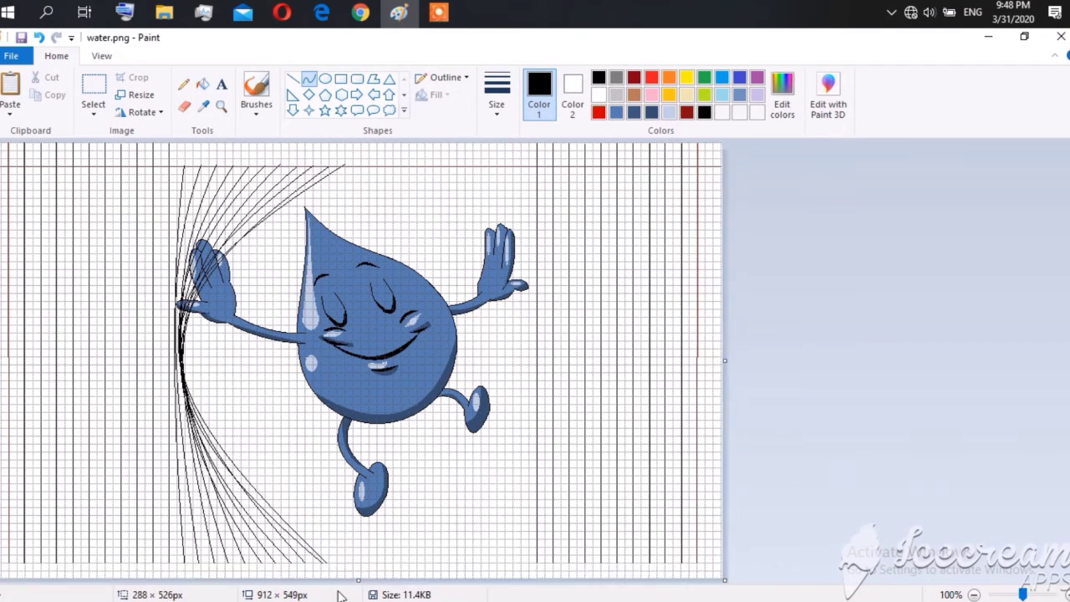
{"action": "key", "text": "ctrl+z"}
{"action": "left_click", "coordinate": [39, 38]}
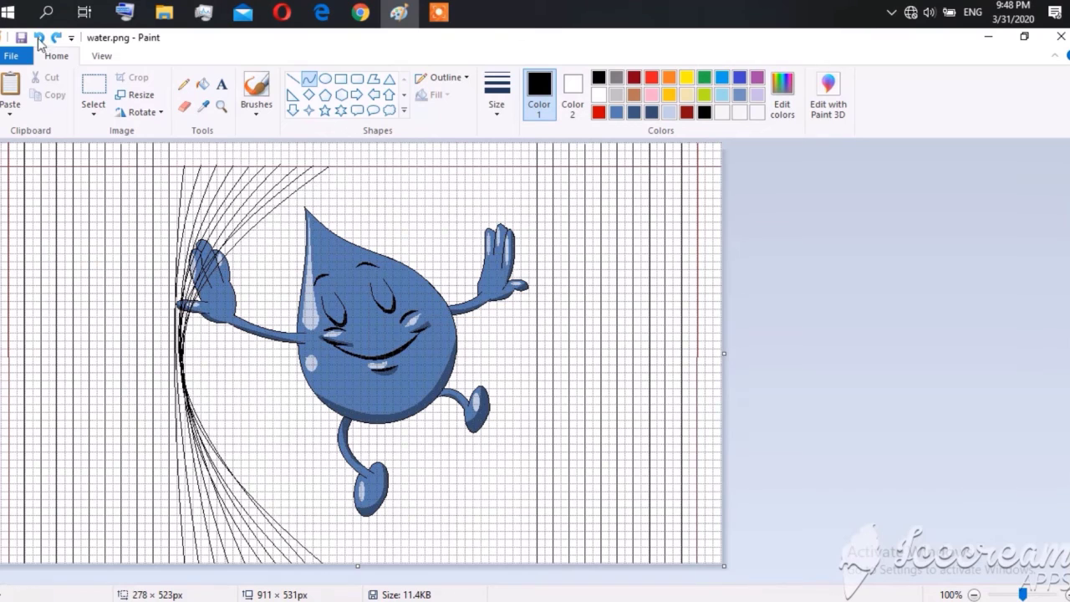
Draw the last two curves of the left curtain, starting right of the drop's tip and bowing toward the left hand.
{"action": "left_click_drag", "start_coordinate": [344, 165], "coordinate": [349, 577]}
{"action": "mouse_move", "coordinate": [347, 360]}
{"action": "left_mouse_down"}
{"action": "mouse_move", "coordinate": [117, 363]}
{"action": "mouse_move", "coordinate": [346, 167]}
{"action": "mouse_move", "coordinate": [345, 574]}
{"action": "left_mouse_up"}
{"action": "key", "text": "ctrl+Page_Up"}
{"action": "double_click", "coordinate": [974, 595]}
{"action": "left_click", "coordinate": [1022, 594]}
{"action": "mouse_move", "coordinate": [339, 213]}
{"action": "left_mouse_down"}
{"action": "mouse_move", "coordinate": [154, 310]}
{"action": "mouse_move", "coordinate": [120, 387]}
{"action": "left_mouse_up"}
{"action": "left_click_drag", "start_coordinate": [359, 165], "coordinate": [358, 574]}
{"action": "left_click_drag", "start_coordinate": [355, 360], "coordinate": [120, 382]}
Draw the first two curves of the right curtain, starting above the drop and bowing rightward past the right hand.
{"action": "mouse_move", "coordinate": [378, 165]}
{"action": "left_mouse_down"}
{"action": "mouse_move", "coordinate": [380, 571]}
{"action": "mouse_move", "coordinate": [592, 275]}
{"action": "mouse_move", "coordinate": [552, 267]}
{"action": "mouse_move", "coordinate": [617, 340]}
{"action": "left_mouse_up"}
{"action": "key", "text": "ctrl+z"}
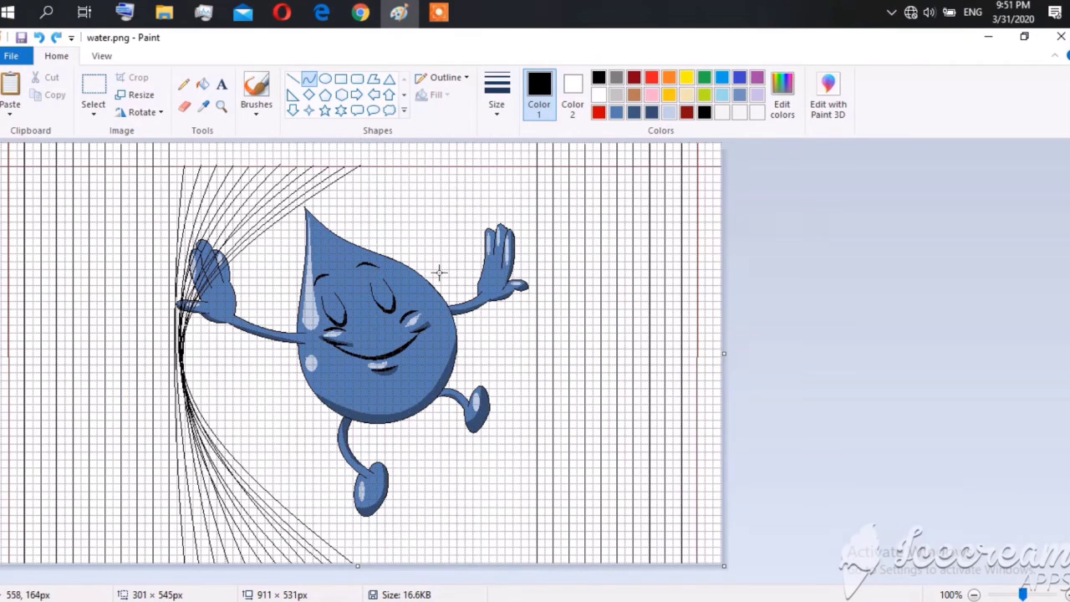
{"action": "mouse_move", "coordinate": [377, 165]}
{"action": "left_mouse_down"}
{"action": "mouse_move", "coordinate": [377, 564]}
{"action": "mouse_move", "coordinate": [546, 375]}
{"action": "mouse_move", "coordinate": [586, 311]}
{"action": "left_mouse_up"}
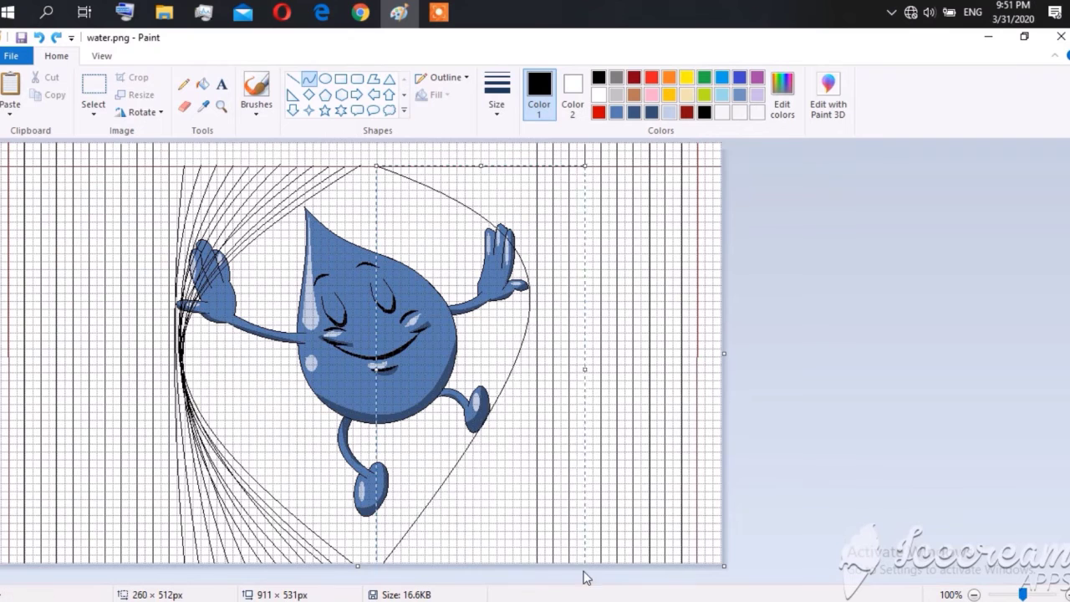
{"action": "left_click_drag", "start_coordinate": [399, 154], "coordinate": [404, 564]}
{"action": "mouse_move", "coordinate": [443, 377]}
{"action": "left_mouse_down"}
{"action": "mouse_move", "coordinate": [535, 218]}
{"action": "mouse_move", "coordinate": [571, 294]}
{"action": "left_mouse_up"}
{"action": "left_click_drag", "start_coordinate": [543, 334], "coordinate": [429, 544]}
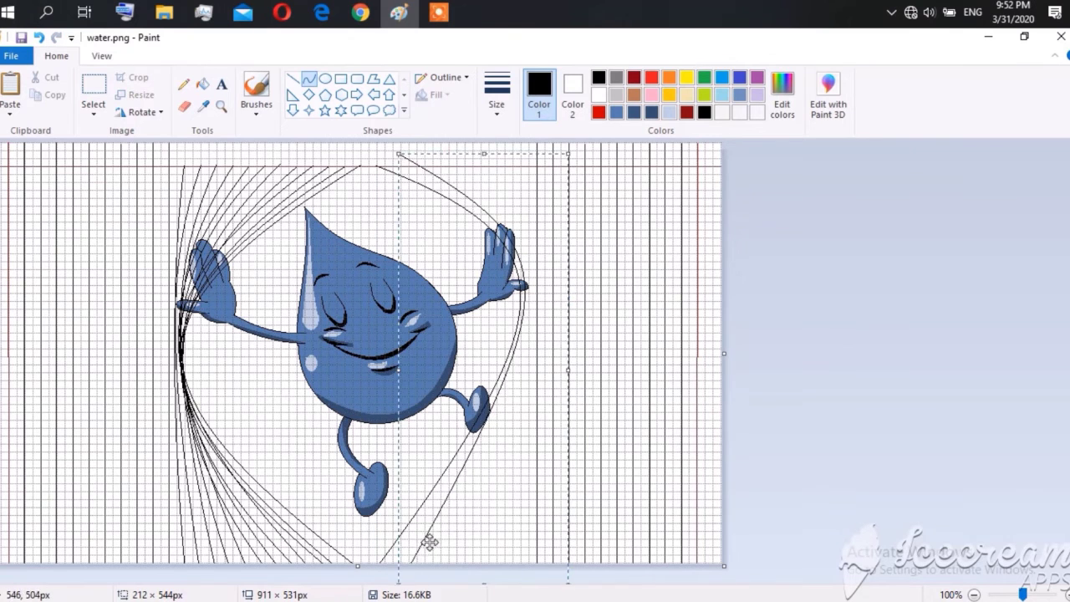
Add more right-bowed curves between the dark red line and the bottom edge, gathering them at the right hand.
{"action": "mouse_move", "coordinate": [418, 164]}
{"action": "left_mouse_down"}
{"action": "mouse_move", "coordinate": [412, 573]}
{"action": "mouse_move", "coordinate": [569, 296]}
{"action": "mouse_move", "coordinate": [586, 351]}
{"action": "mouse_move", "coordinate": [566, 239]}
{"action": "mouse_move", "coordinate": [457, 184]}
{"action": "mouse_move", "coordinate": [442, 575]}
{"action": "left_mouse_up"}
{"action": "mouse_move", "coordinate": [452, 376]}
{"action": "left_mouse_down"}
{"action": "mouse_move", "coordinate": [529, 340]}
{"action": "mouse_move", "coordinate": [545, 319]}
{"action": "left_mouse_up"}
{"action": "mouse_move", "coordinate": [456, 166]}
{"action": "left_mouse_down"}
{"action": "mouse_move", "coordinate": [553, 266]}
{"action": "mouse_move", "coordinate": [485, 570]}
{"action": "left_mouse_up"}
{"action": "left_click", "coordinate": [545, 275]}
{"action": "left_click", "coordinate": [544, 276]}
{"action": "left_click", "coordinate": [544, 276]}
Complete the right curtain with the outermost curves next to the straight vertical lines.
{"action": "left_click_drag", "start_coordinate": [496, 166], "coordinate": [497, 570]}
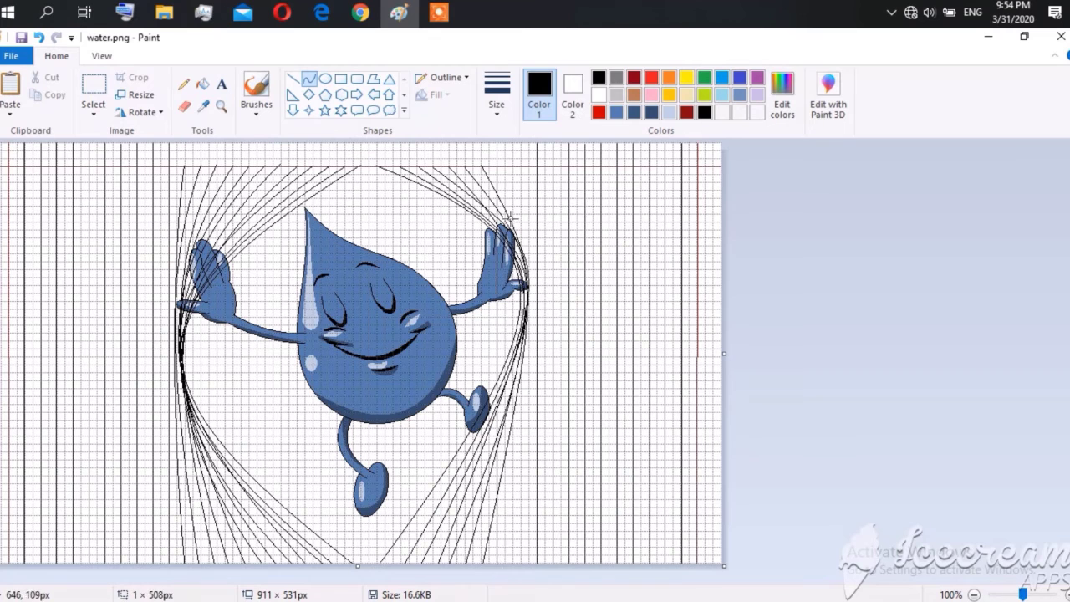
{"action": "left_click", "coordinate": [544, 276]}
{"action": "left_click_drag", "start_coordinate": [514, 167], "coordinate": [529, 553]}
{"action": "left_click", "coordinate": [535, 287]}
{"action": "left_click", "coordinate": [528, 562]}
Draw short black vertical lines from the canvas's upper edge to the start of each curtain curve at the dark red line.
{"action": "left_click", "coordinate": [293, 78]}
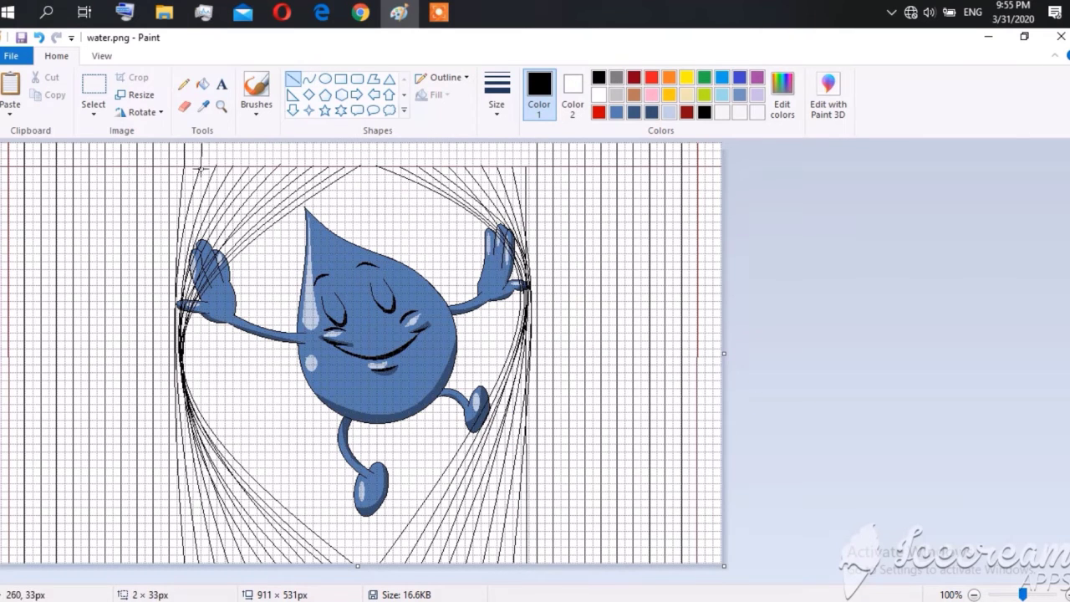
{"action": "key", "text": "ctrl+z"}
{"action": "left_click_drag", "start_coordinate": [232, 140], "coordinate": [232, 160]}
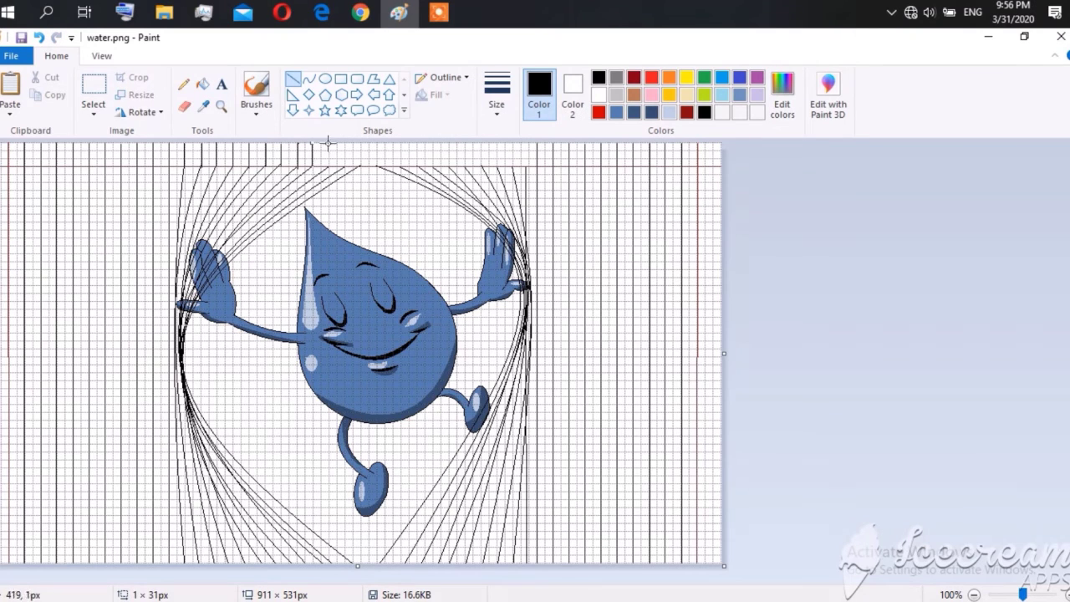
{"action": "left_click_drag", "start_coordinate": [343, 143], "coordinate": [343, 166]}
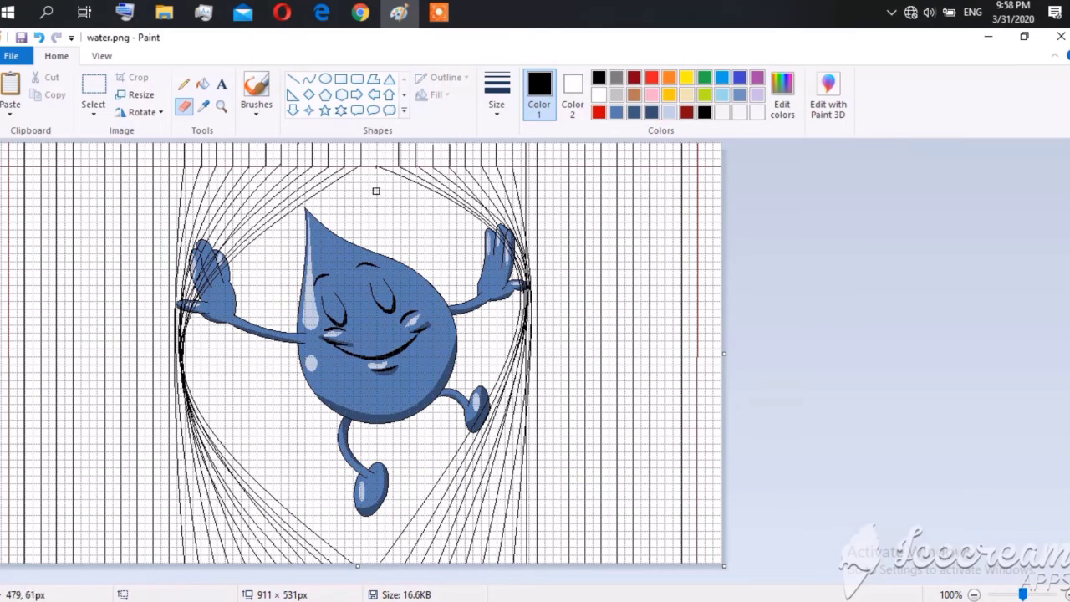
{"action": "left_click_drag", "start_coordinate": [378, 143], "coordinate": [377, 167]}
Erase stray line ends along the dark red line and hide the gridlines.
{"action": "scroll", "coordinate": [391, 265], "scroll_direction": "up", "scroll_amount": 1}
{"action": "left_click", "coordinate": [184, 108]}
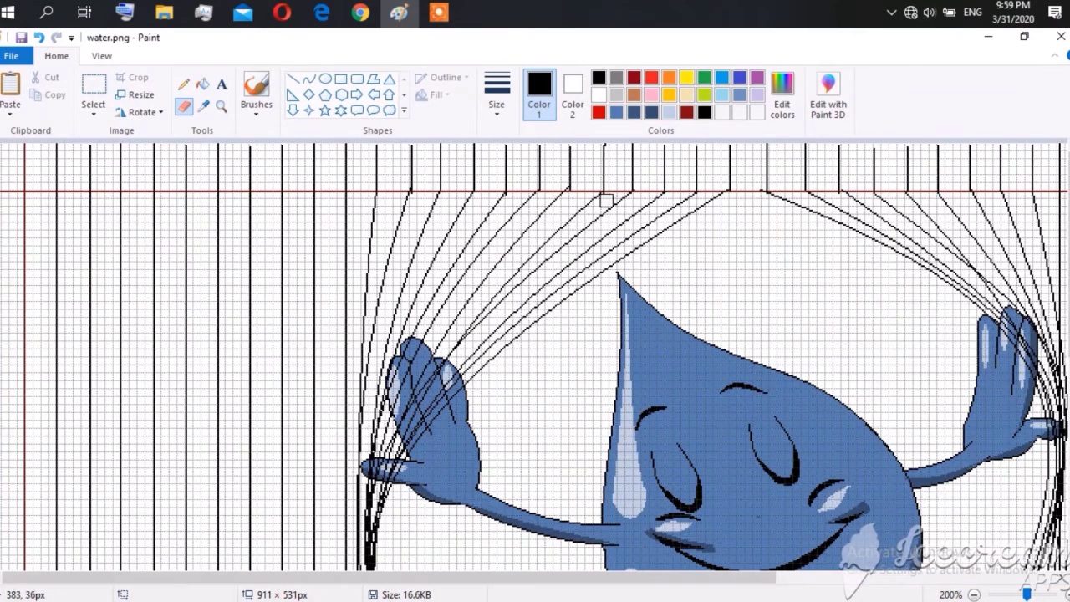
{"action": "scroll", "coordinate": [607, 200], "scroll_direction": "down", "scroll_amount": 1}
{"action": "key", "text": "alt+v"}
{"action": "scroll", "coordinate": [477, 566], "scroll_direction": "right", "scroll_amount": 2}
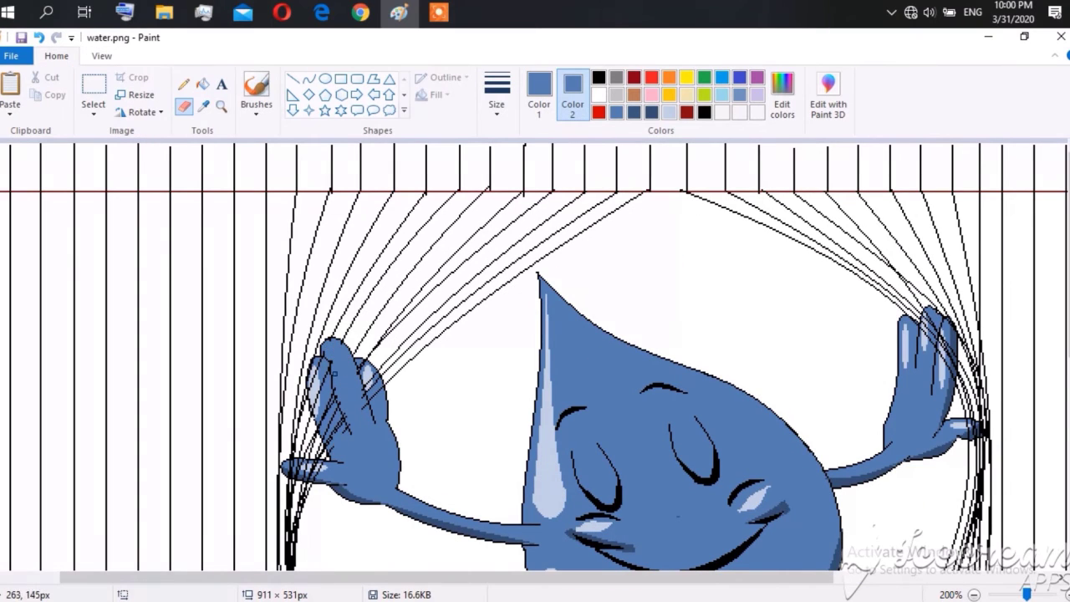
Save the picture and paint out the curtain lines crossing the left hand's fingers with matching medium and pale blue.
{"action": "key", "text": "ctrl+s"}
{"action": "key", "text": "ctrl+z"}
{"action": "mouse_move", "coordinate": [328, 367]}
{"action": "left_mouse_down"}
{"action": "mouse_move", "coordinate": [343, 431]}
{"action": "mouse_move", "coordinate": [331, 445]}
{"action": "mouse_move", "coordinate": [322, 408]}
{"action": "mouse_move", "coordinate": [328, 443]}
{"action": "mouse_move", "coordinate": [378, 384]}
{"action": "left_mouse_up"}
{"action": "scroll", "coordinate": [376, 385], "scroll_direction": "up", "scroll_amount": 1}
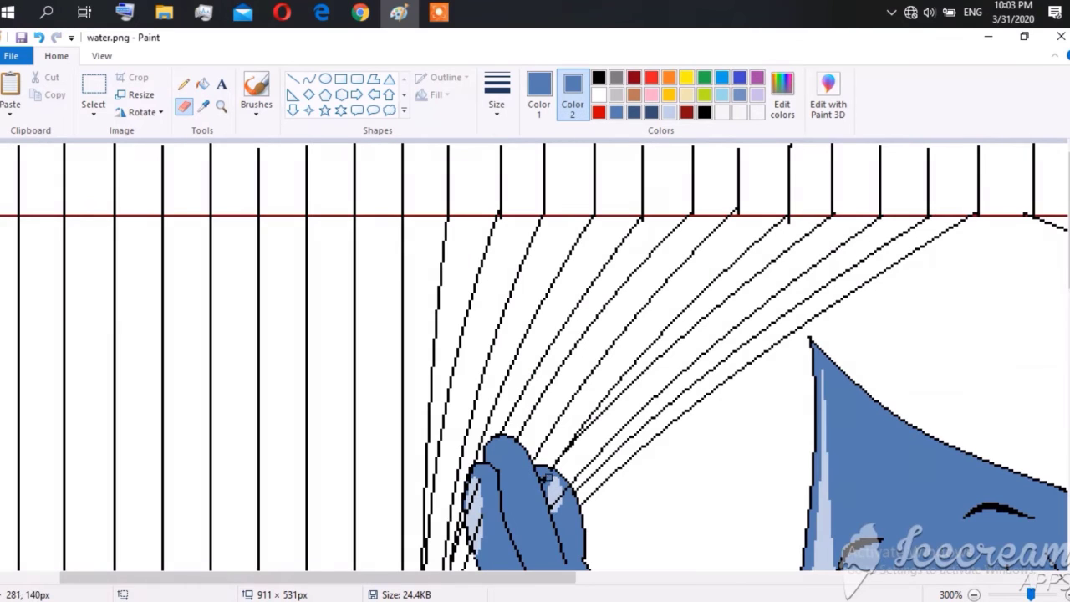
{"action": "left_click", "coordinate": [556, 493]}
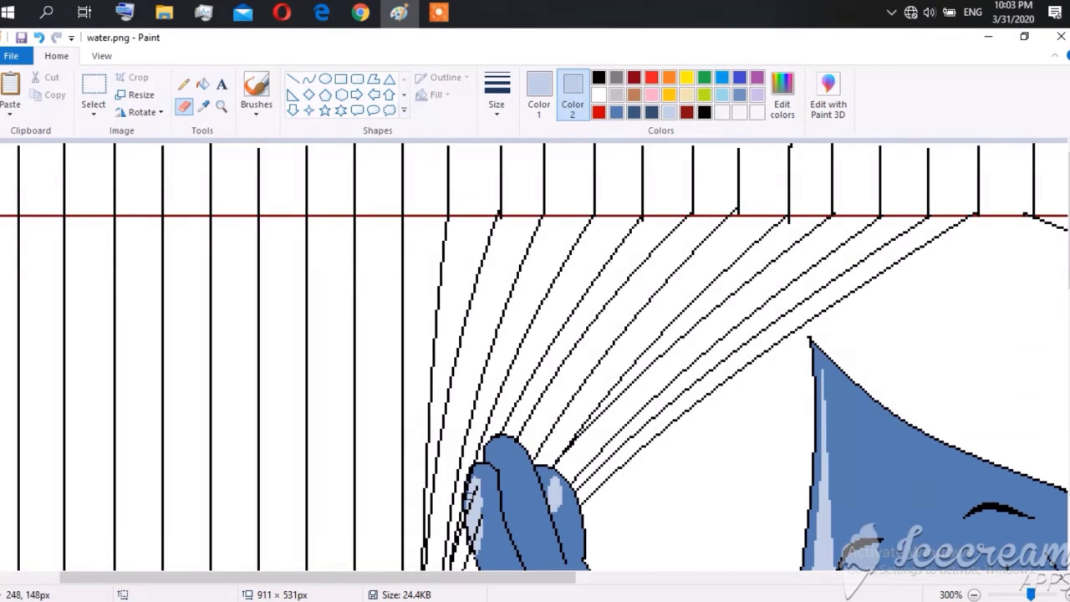
{"action": "left_click_drag", "start_coordinate": [470, 497], "coordinate": [475, 545]}
Paint out the curtain lines on the left hand's outer finger and thumb with matching medium, dark and pale blue.
{"action": "scroll", "coordinate": [475, 545], "scroll_direction": "down", "scroll_amount": 3}
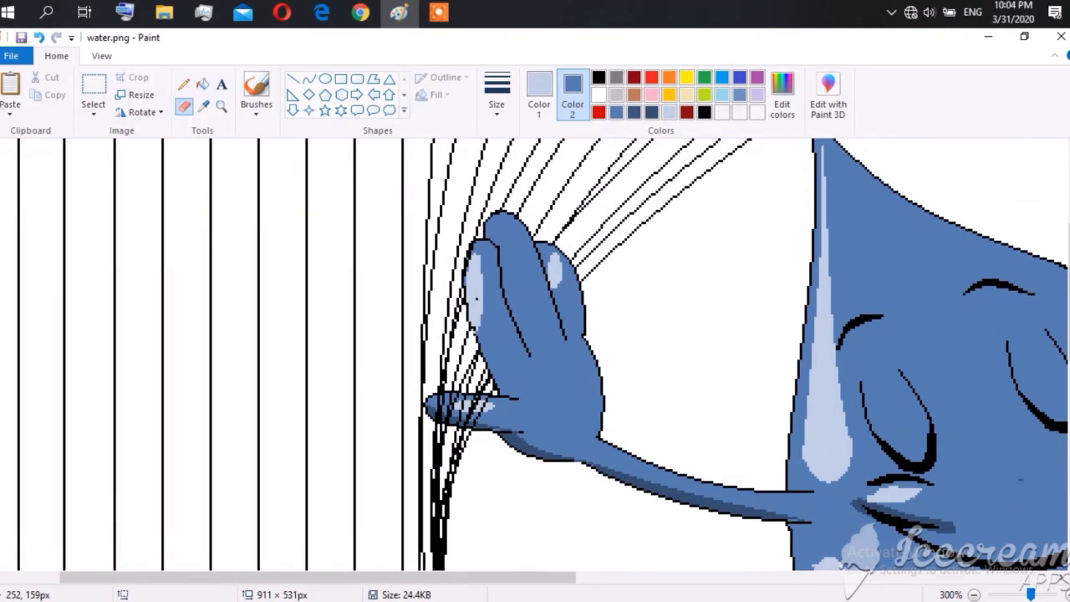
{"action": "left_click", "coordinate": [623, 114]}
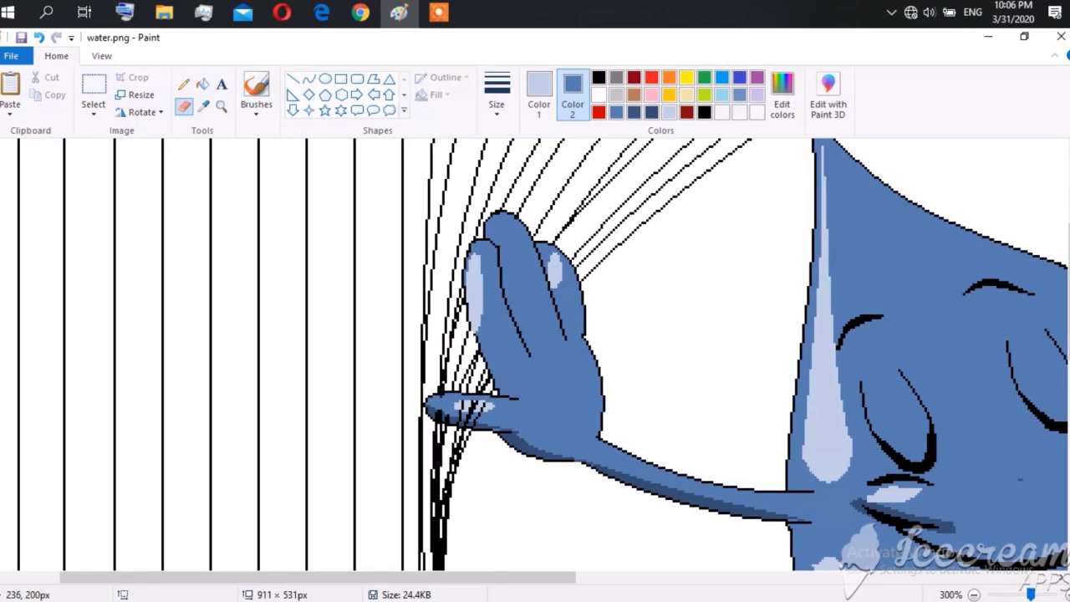
{"action": "left_click", "coordinate": [652, 112]}
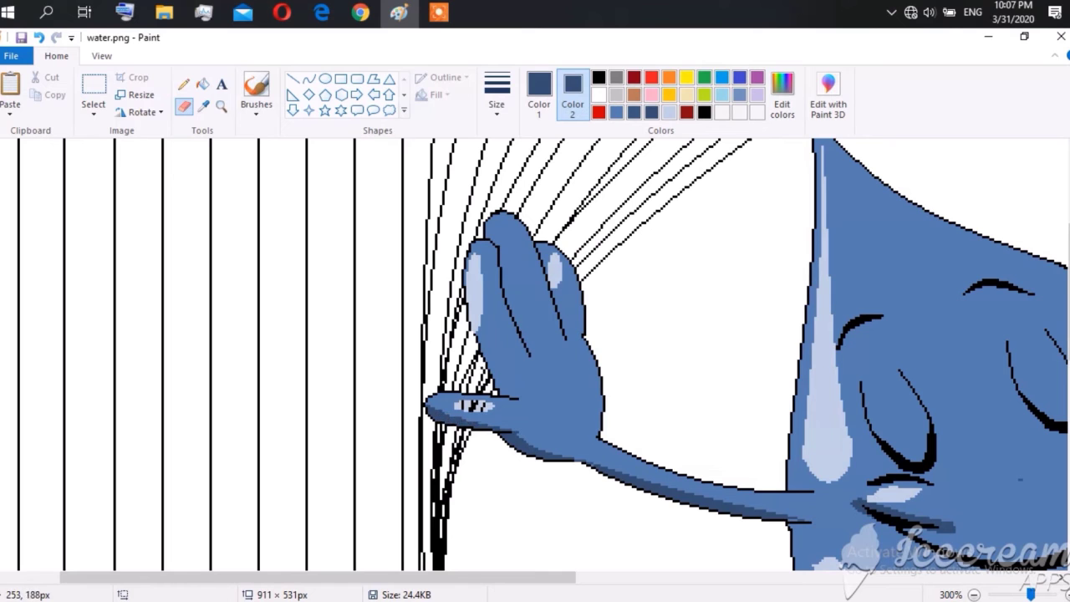
{"action": "right_click", "coordinate": [468, 408]}
Paint out the curtain lines crossing the right hand's fingers with matching pale, medium and dark blue.
{"action": "scroll", "coordinate": [481, 406], "scroll_direction": "right", "scroll_amount": 10}
{"action": "scroll", "coordinate": [480, 405], "scroll_direction": "up", "scroll_amount": 1}
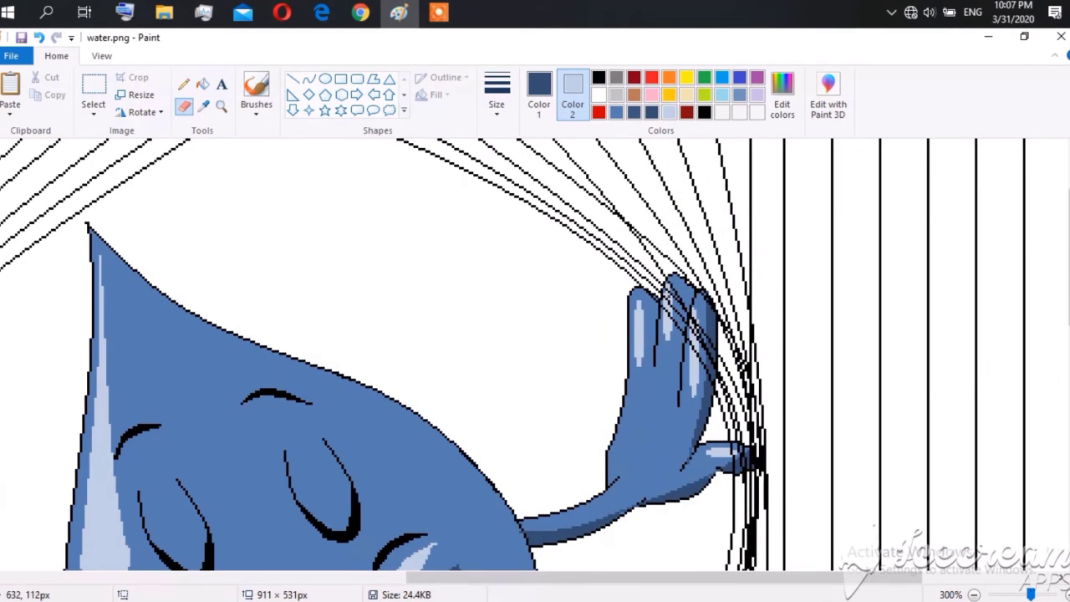
{"action": "key", "text": "ctrl+z"}
{"action": "mouse_move", "coordinate": [669, 308]}
{"action": "left_mouse_down"}
{"action": "mouse_move", "coordinate": [715, 366]}
{"action": "mouse_move", "coordinate": [704, 328]}
{"action": "left_mouse_up"}
{"action": "left_click", "coordinate": [670, 316]}
{"action": "left_click", "coordinate": [694, 321]}
{"action": "right_click", "coordinate": [651, 112]}
{"action": "right_click", "coordinate": [616, 112]}
{"action": "left_click", "coordinate": [672, 292]}
{"action": "key", "text": "ctrl+z"}
{"action": "left_click_drag", "start_coordinate": [704, 329], "coordinate": [702, 344]}
Paint out the curtain lines crossing the right hand's thumb with matching dark, pale and medium blue, and save the picture.
{"action": "right_click", "coordinate": [651, 112]}
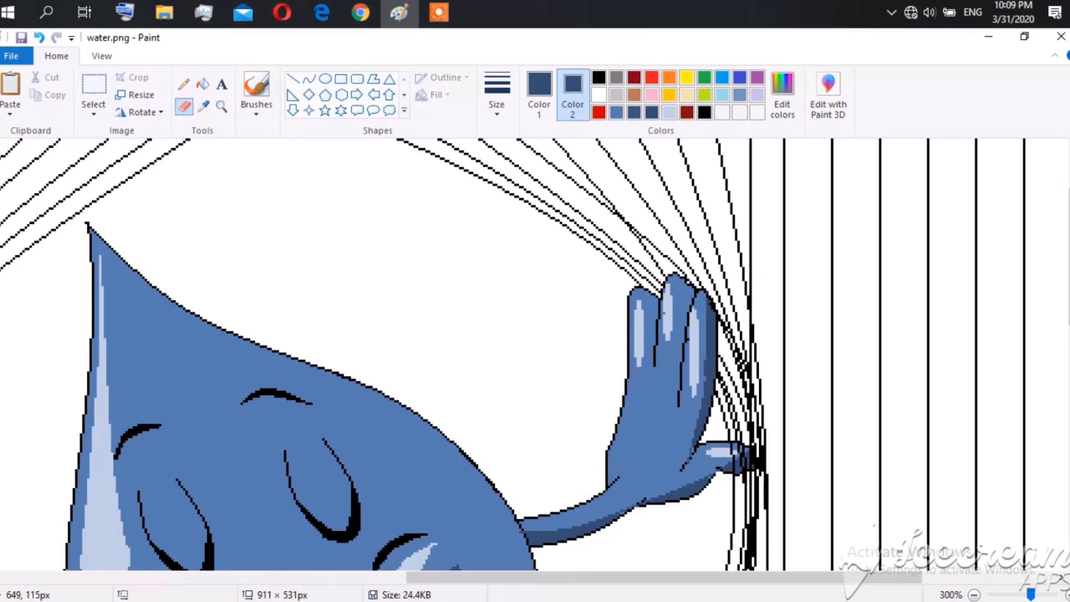
{"action": "left_click_drag", "start_coordinate": [752, 446], "coordinate": [752, 469]}
{"action": "left_click", "coordinate": [669, 112]}
{"action": "left_click", "coordinate": [733, 453]}
{"action": "left_click", "coordinate": [617, 112]}
{"action": "left_click", "coordinate": [732, 445]}
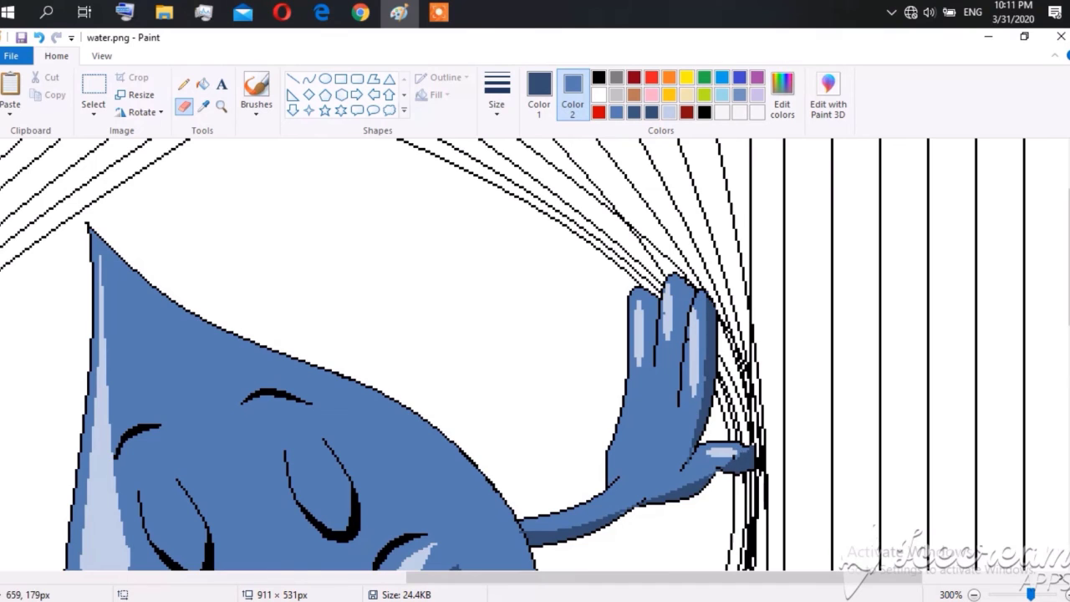
{"action": "scroll", "coordinate": [535, 352], "scroll_direction": "down", "scroll_amount": 2}
{"action": "key", "text": "ctrl+s"}
{"action": "left_click", "coordinate": [203, 83]}
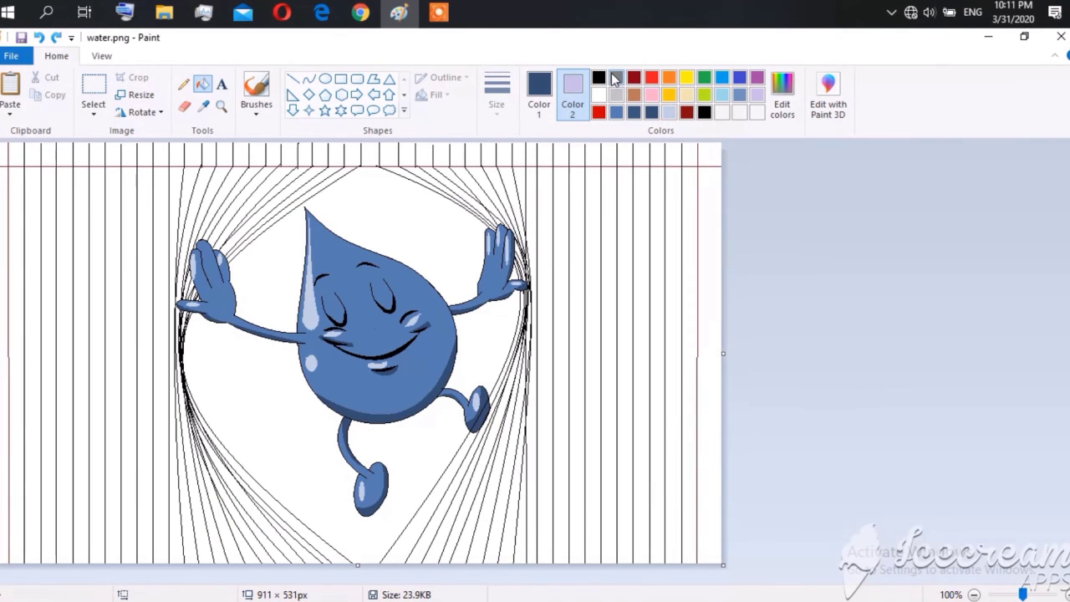
{"action": "left_click", "coordinate": [598, 78]}
{"action": "left_click", "coordinate": [400, 208]}
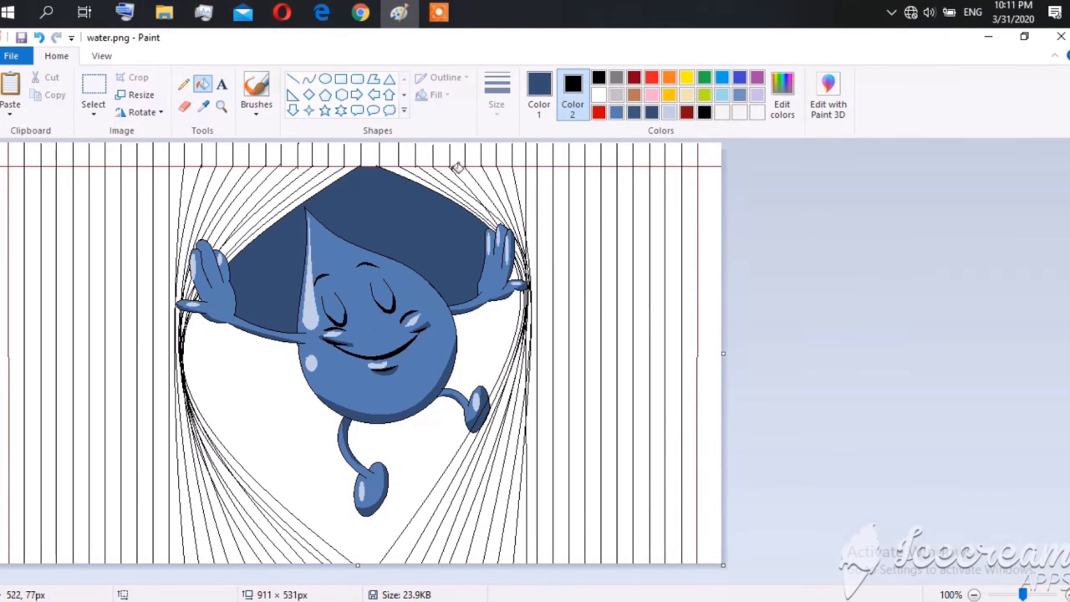
{"action": "left_click", "coordinate": [542, 90]}
{"action": "key", "text": "ctrl+z"}
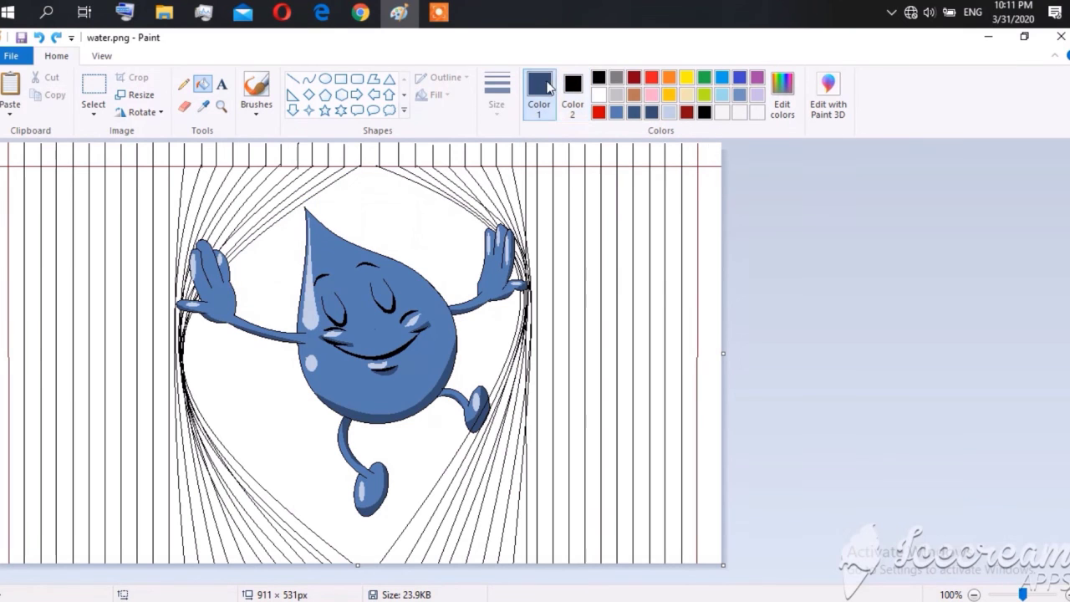
Fill the white opening between the curtains black above the arms, below the left arm and below the right arm.
{"action": "left_click", "coordinate": [599, 78]}
{"action": "left_click", "coordinate": [389, 200]}
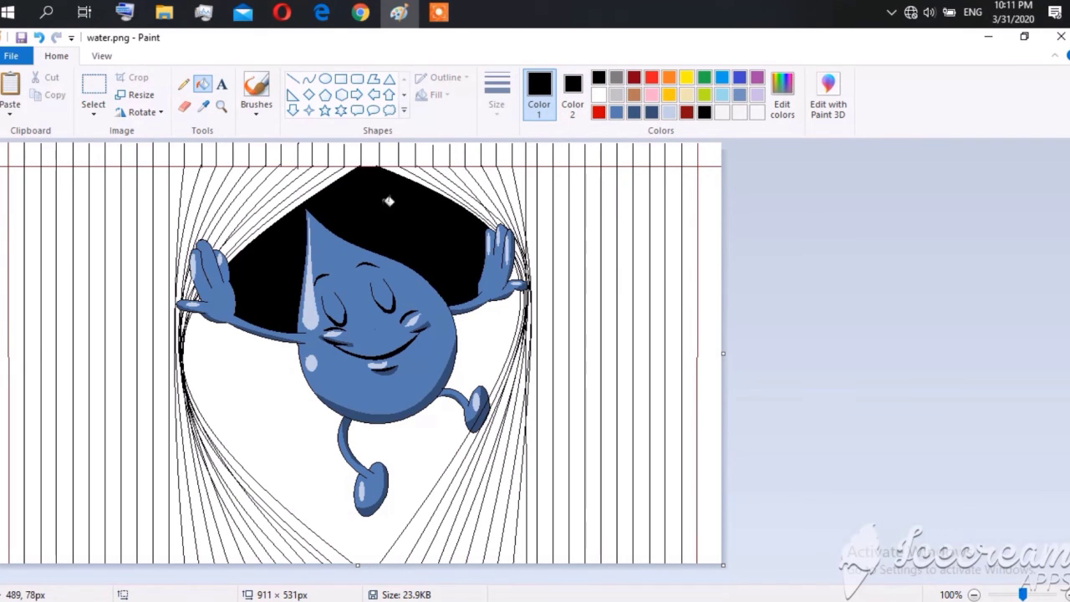
{"action": "left_click", "coordinate": [263, 392]}
{"action": "left_click", "coordinate": [497, 332]}
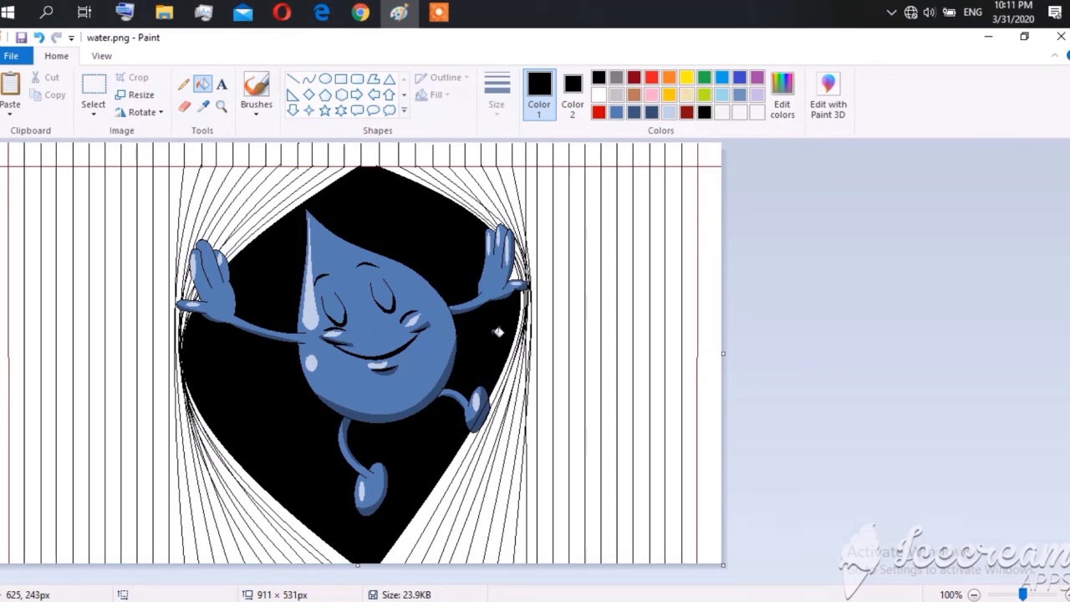